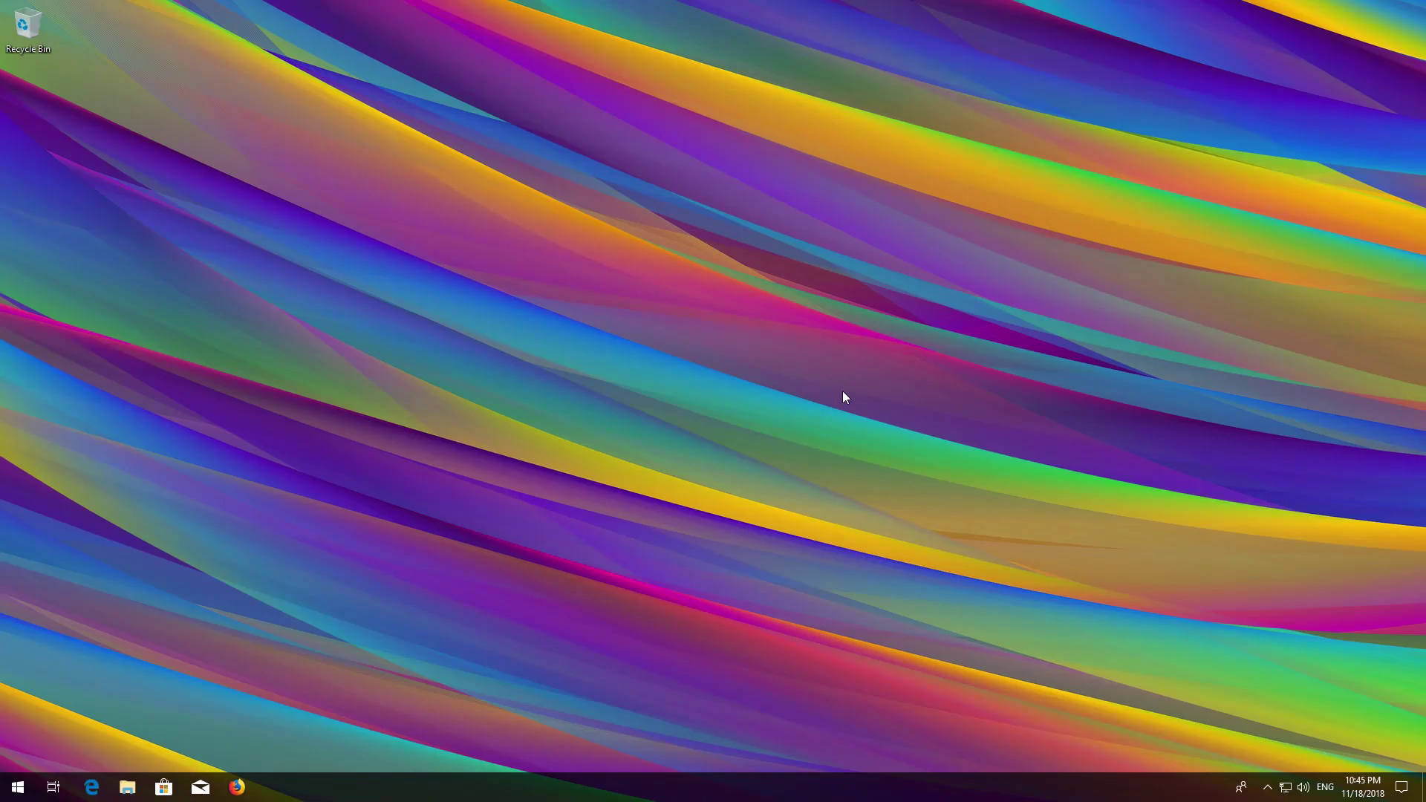
Step: Run wsreset from Start search to clear the Store cache, then close the reopened Microsoft Store
key(super)
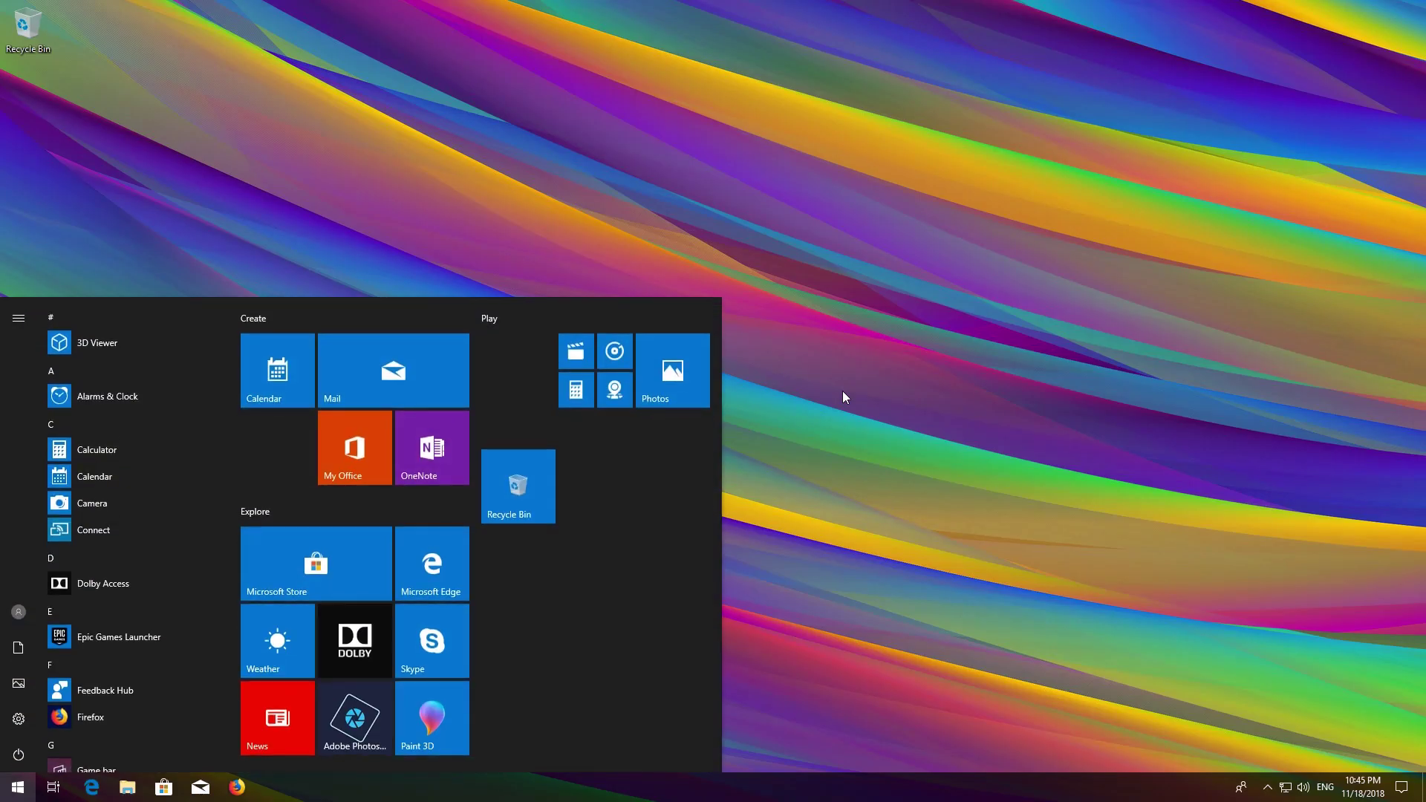
text(wsreset)
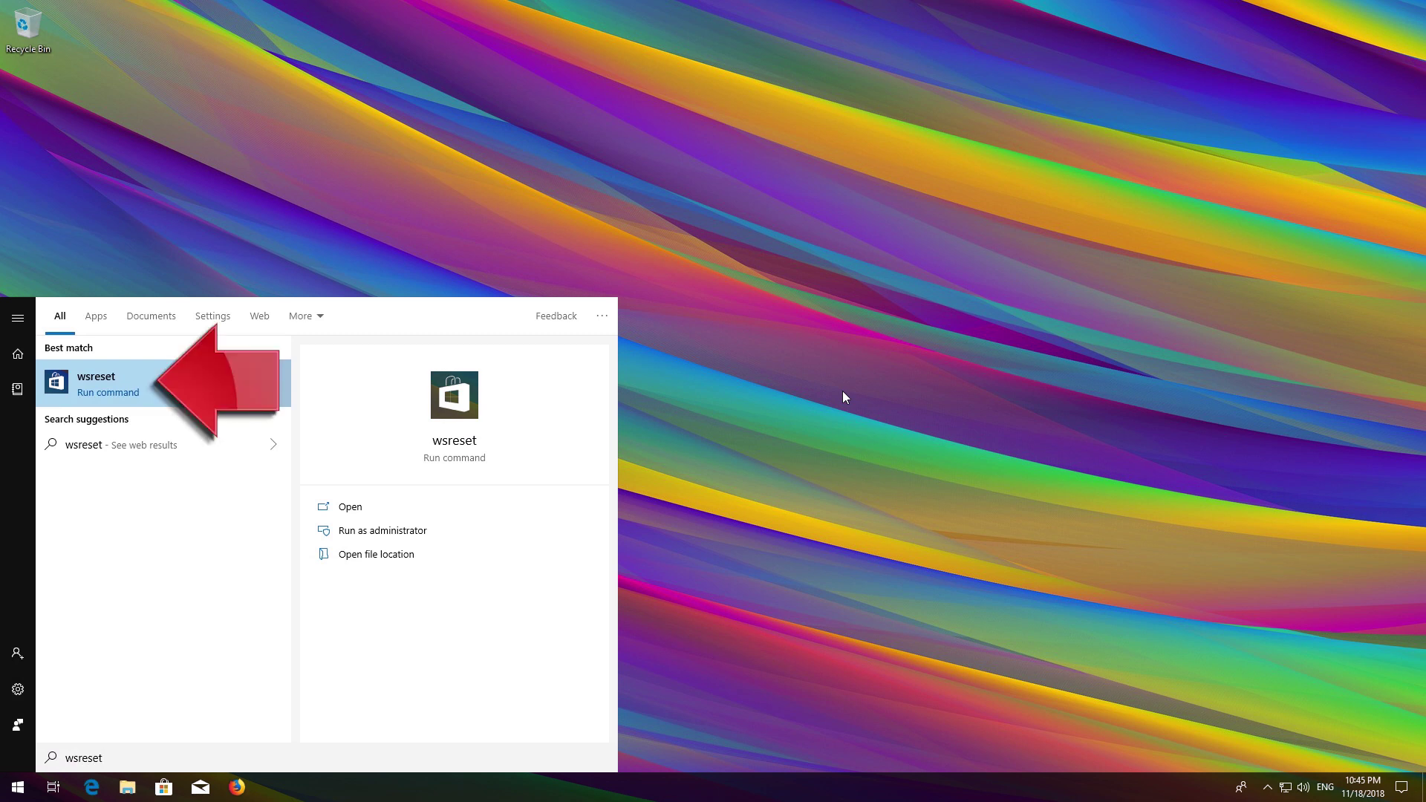
click(136, 381)
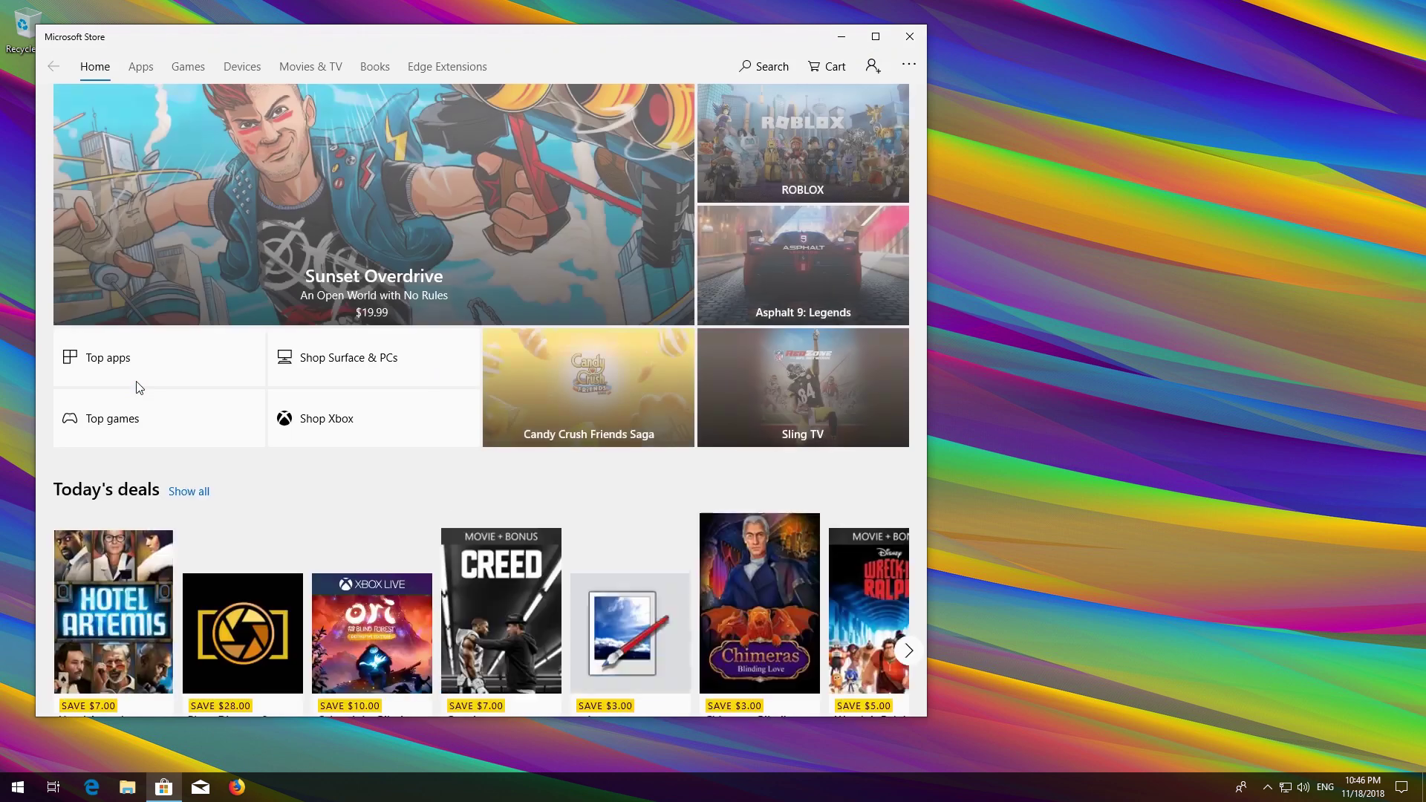
click(910, 37)
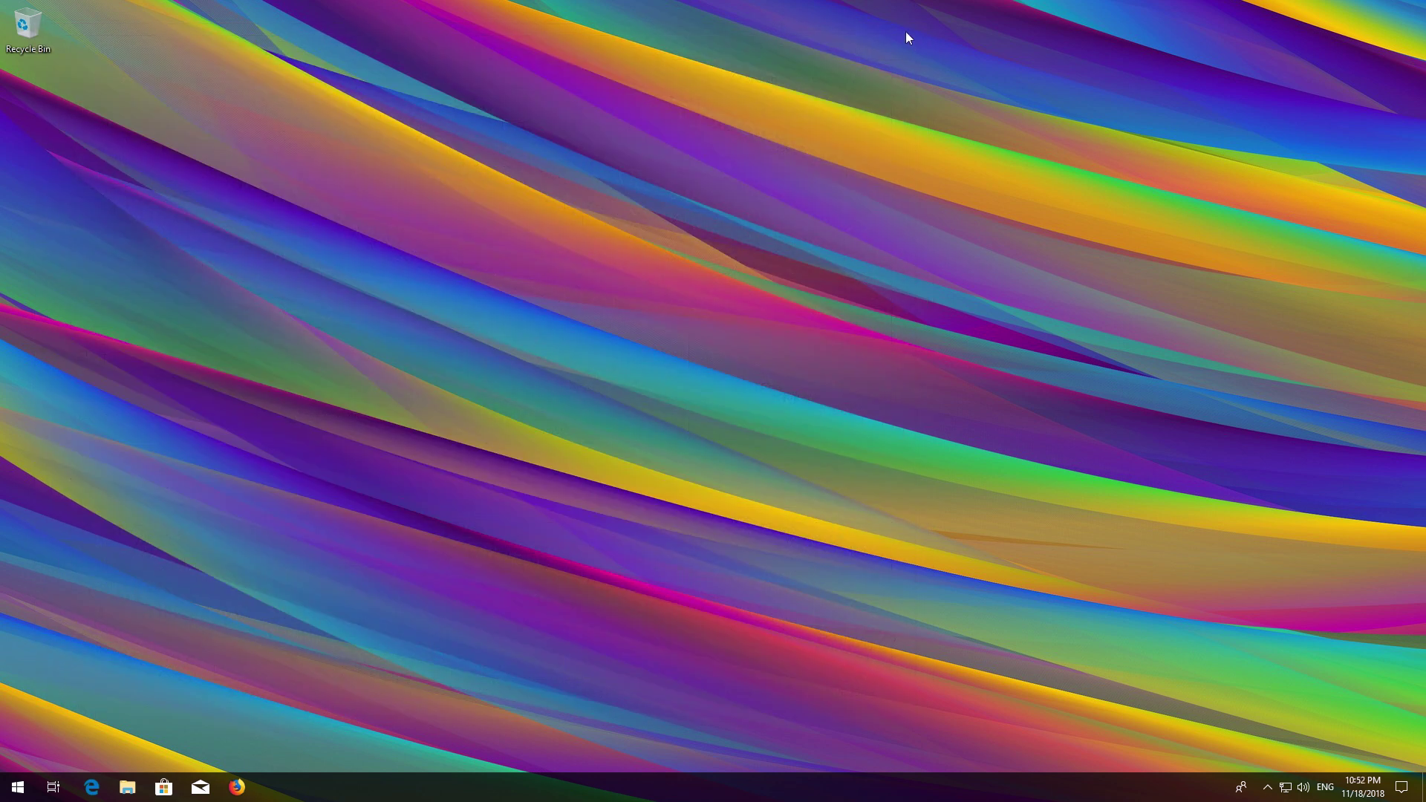
Step: Restart Windows using Start's Power button and the Restart option
click(17, 786)
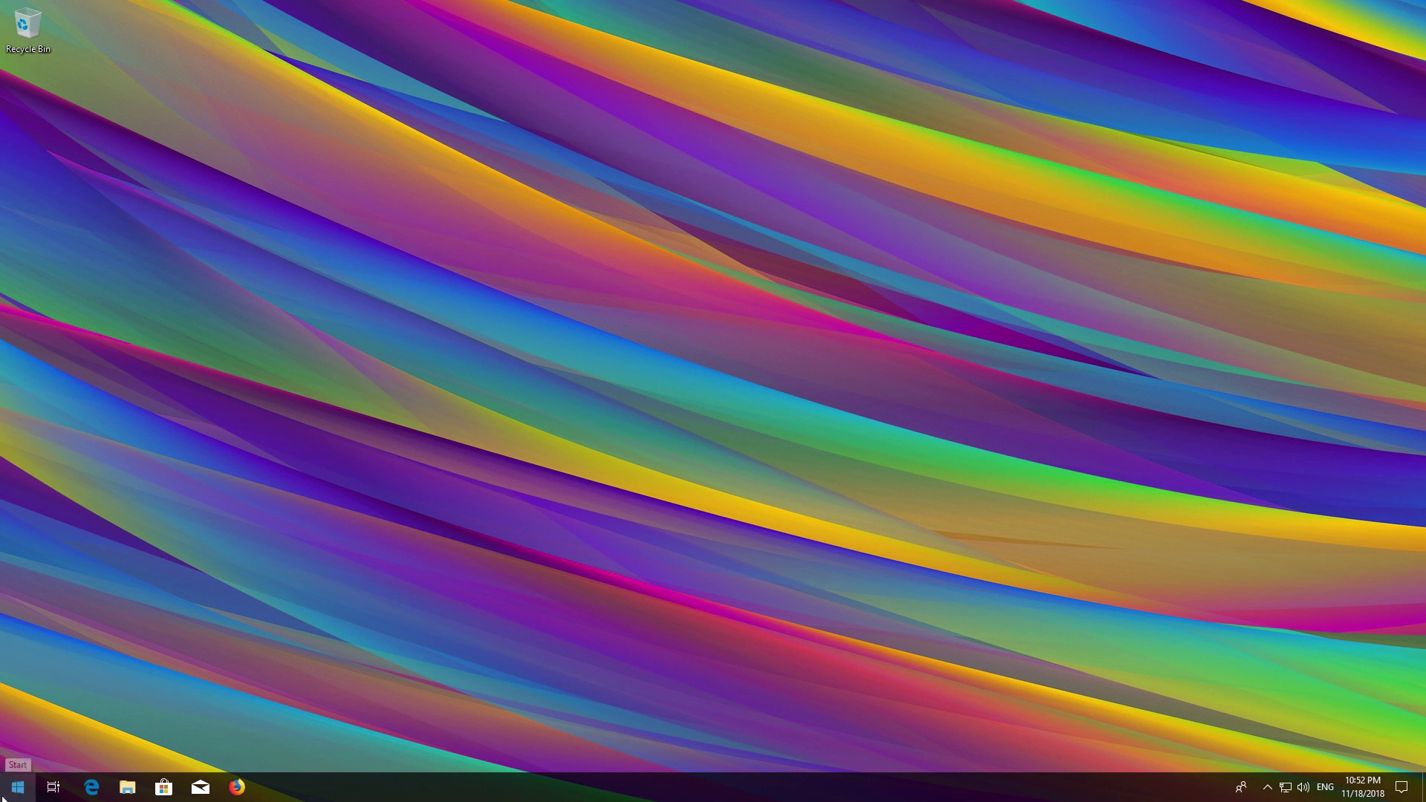
click(18, 754)
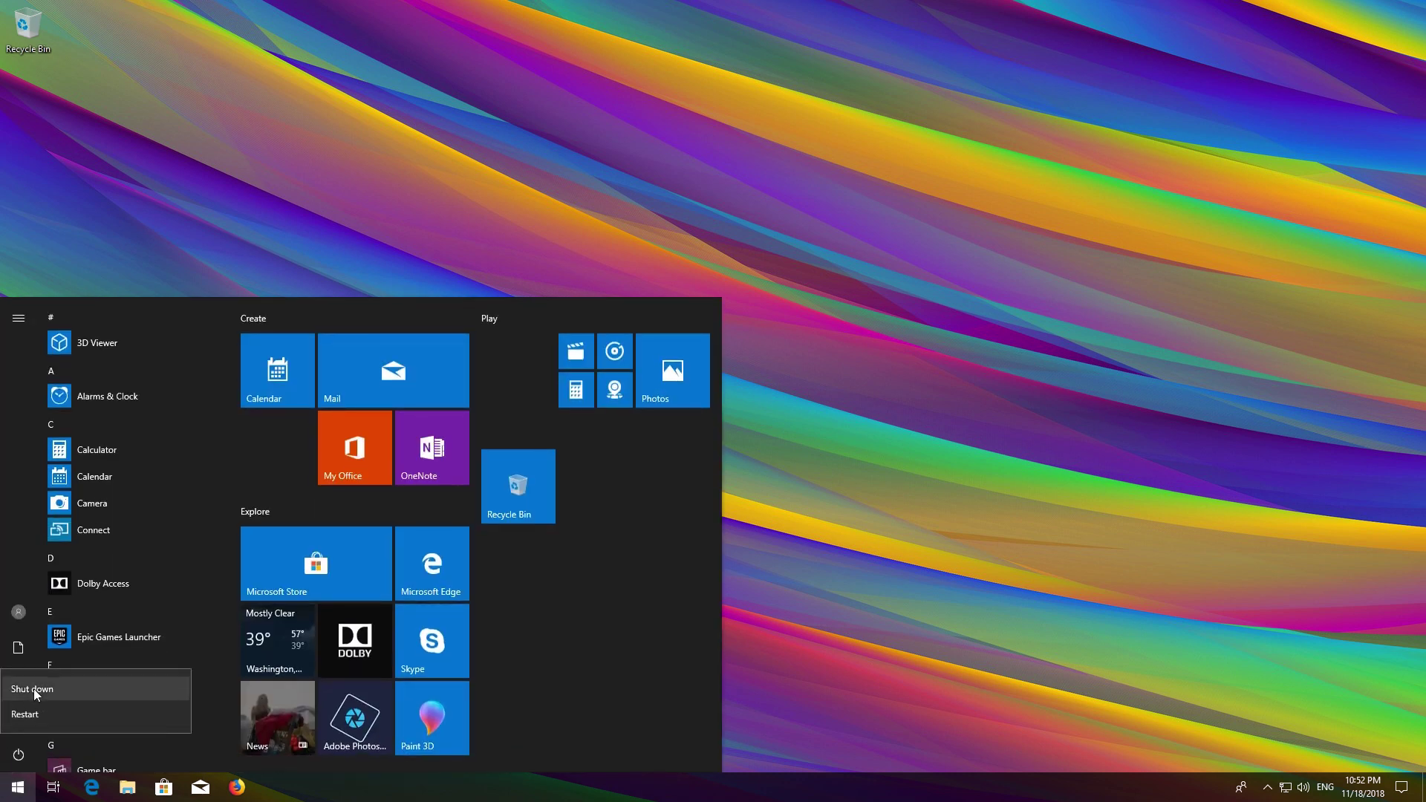
click(33, 711)
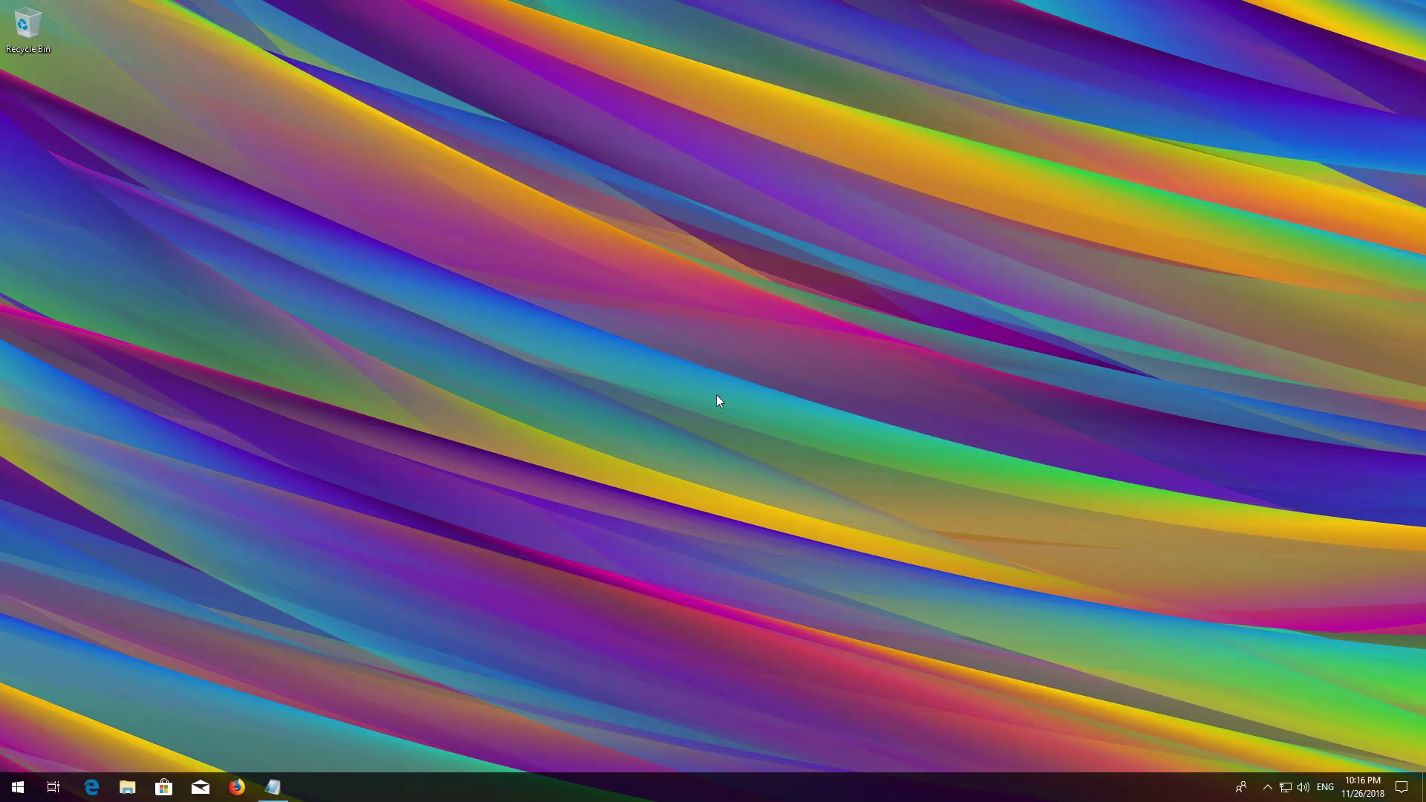
Step: Launch Windows PowerShell as administrator from Start search and approve the UAC prompt
key(super)
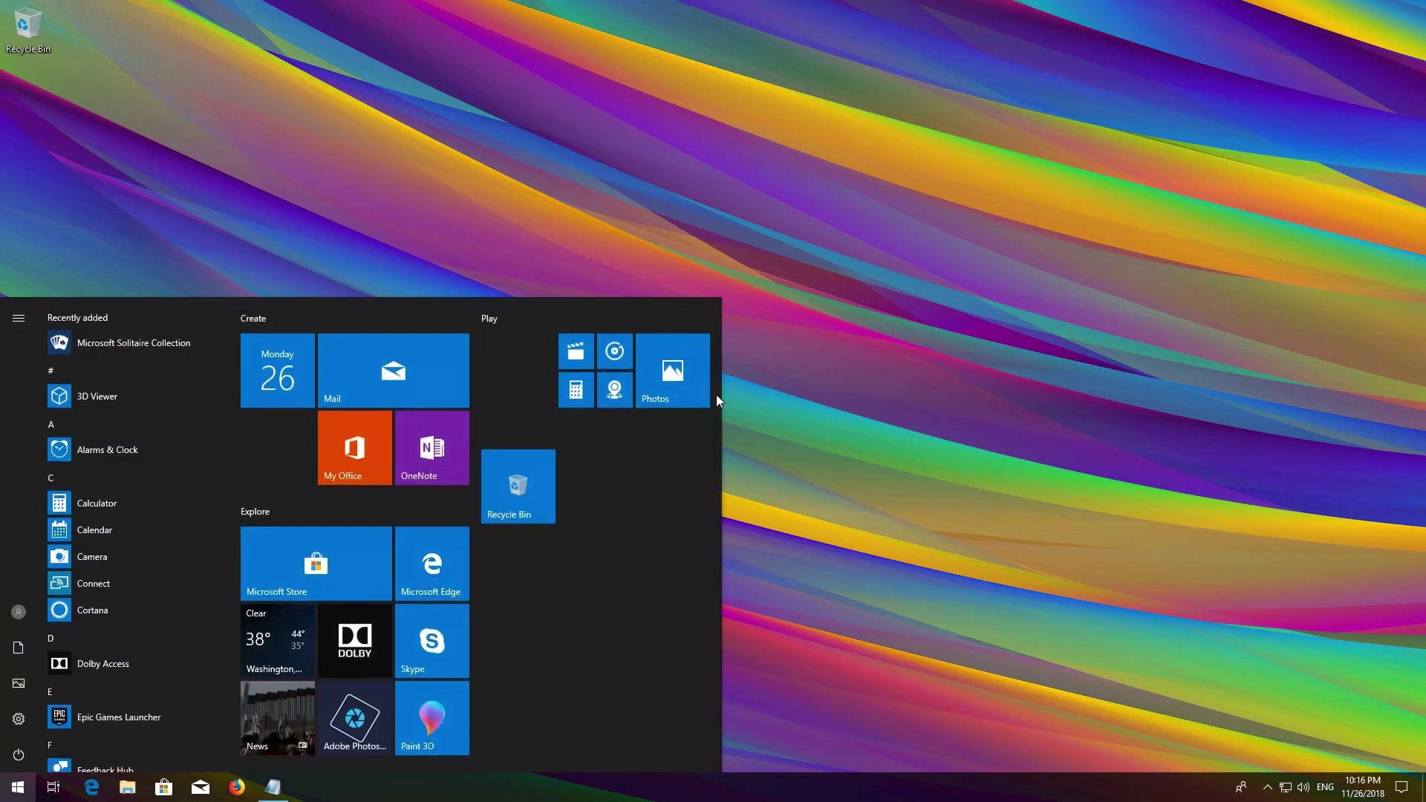
text(poweshell)
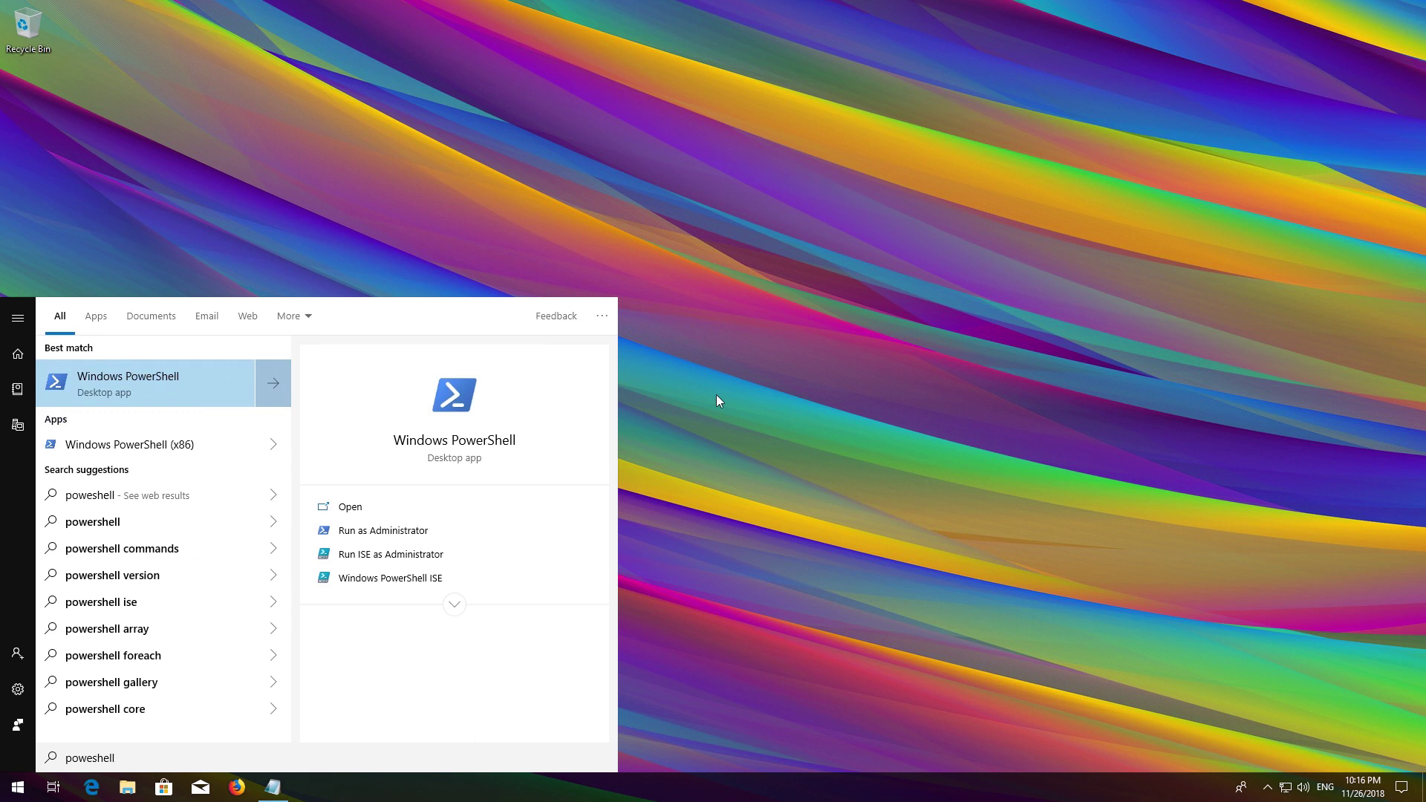
right_click(185, 376)
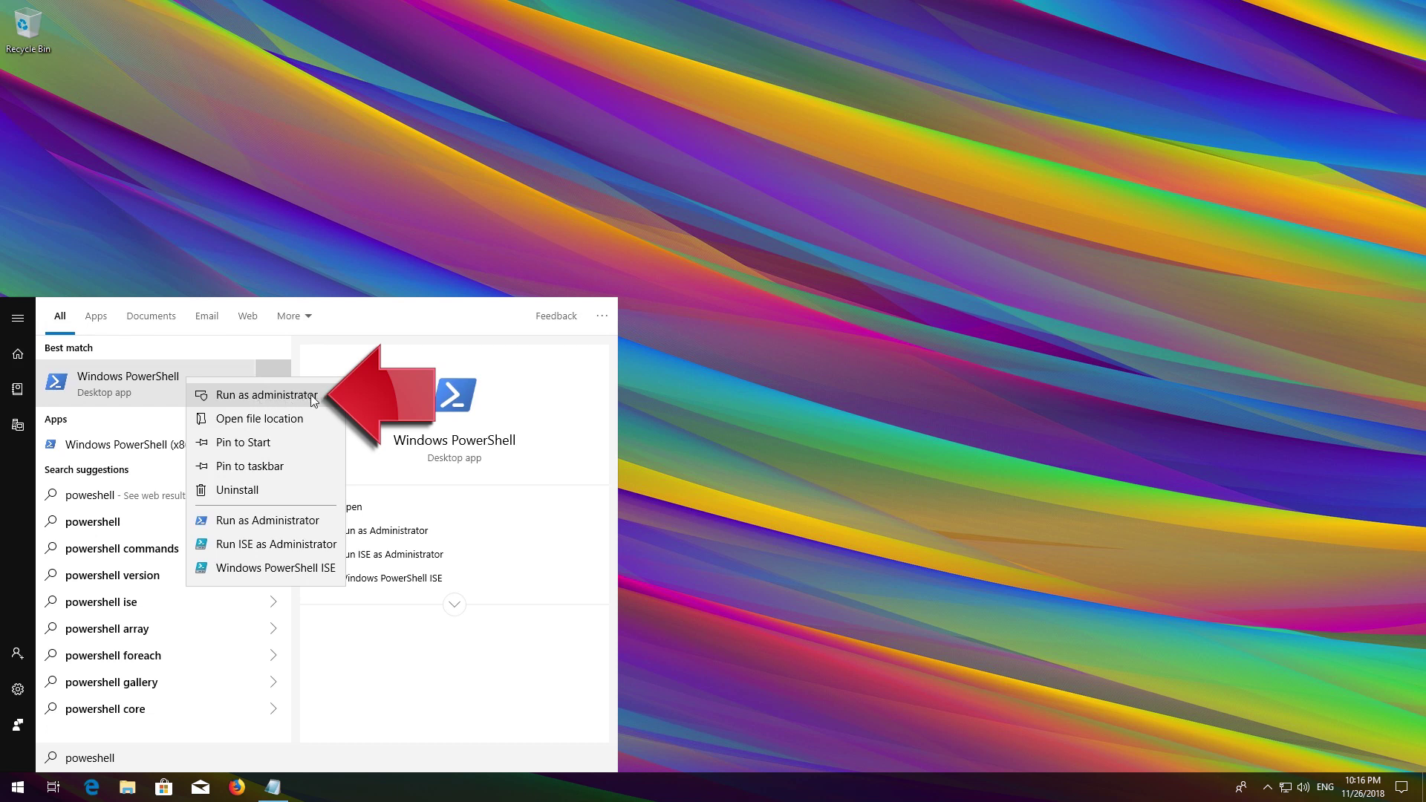
click(261, 395)
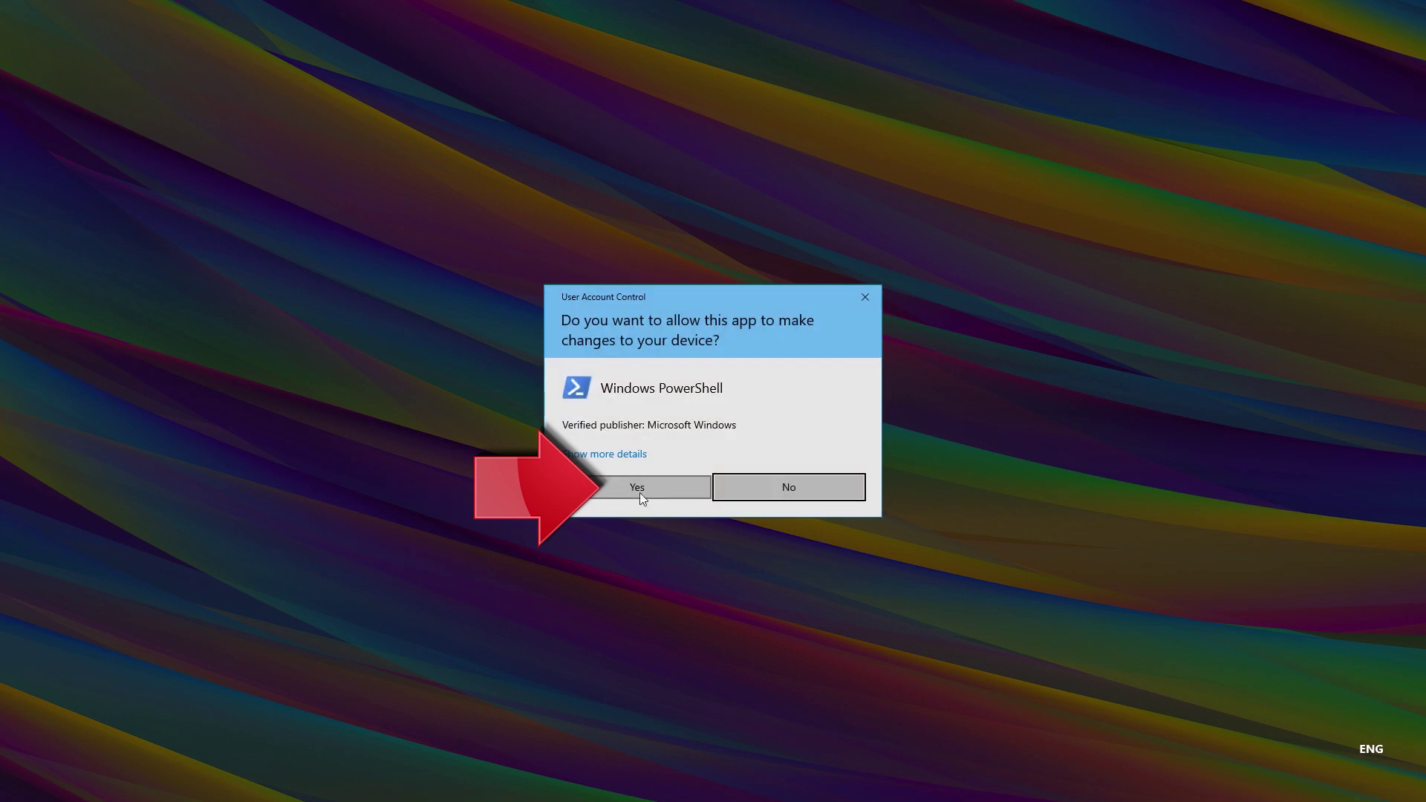
click(624, 492)
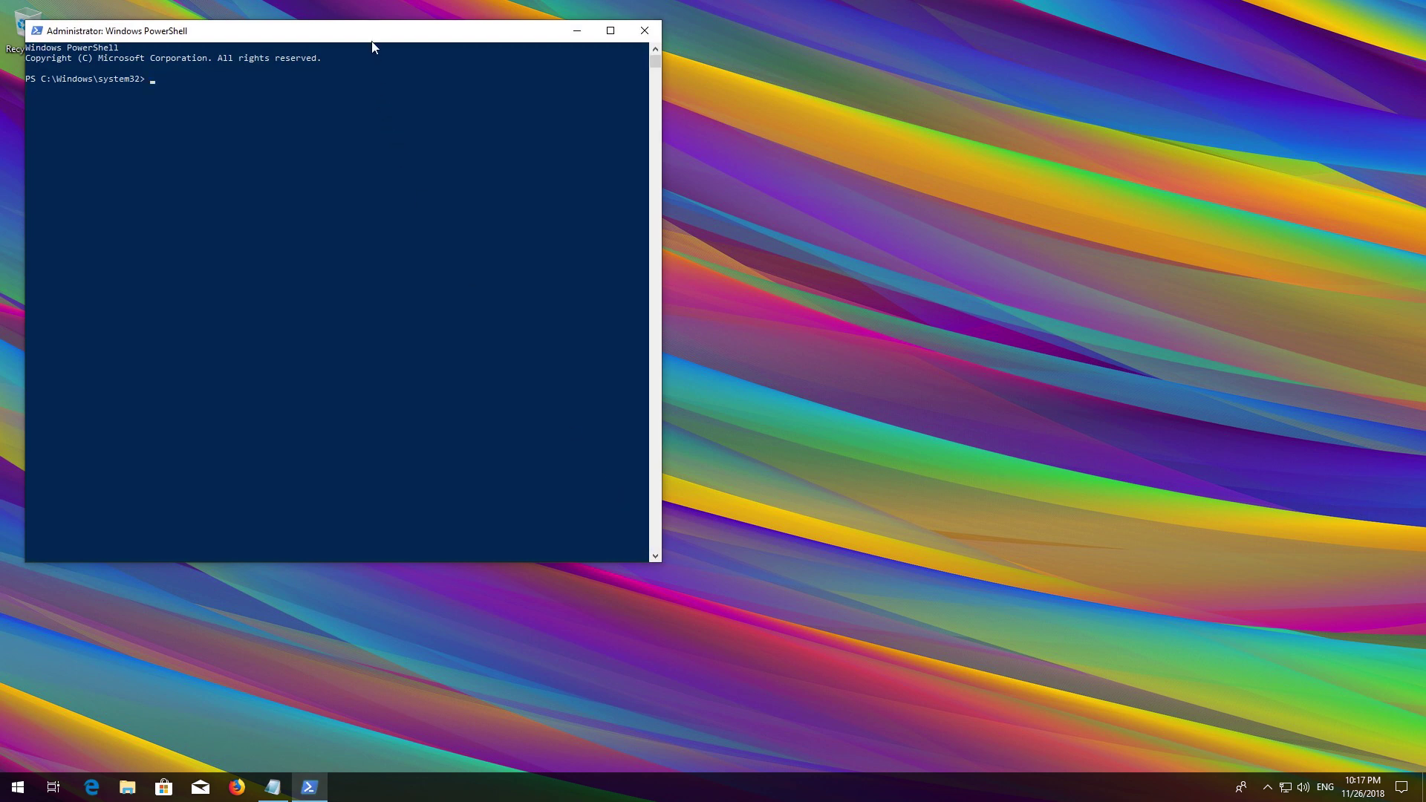
Step: Copy the saved Get-AppXPackage … Add-AppxPackage command line from Notepad
drag(374, 41, 647, 70)
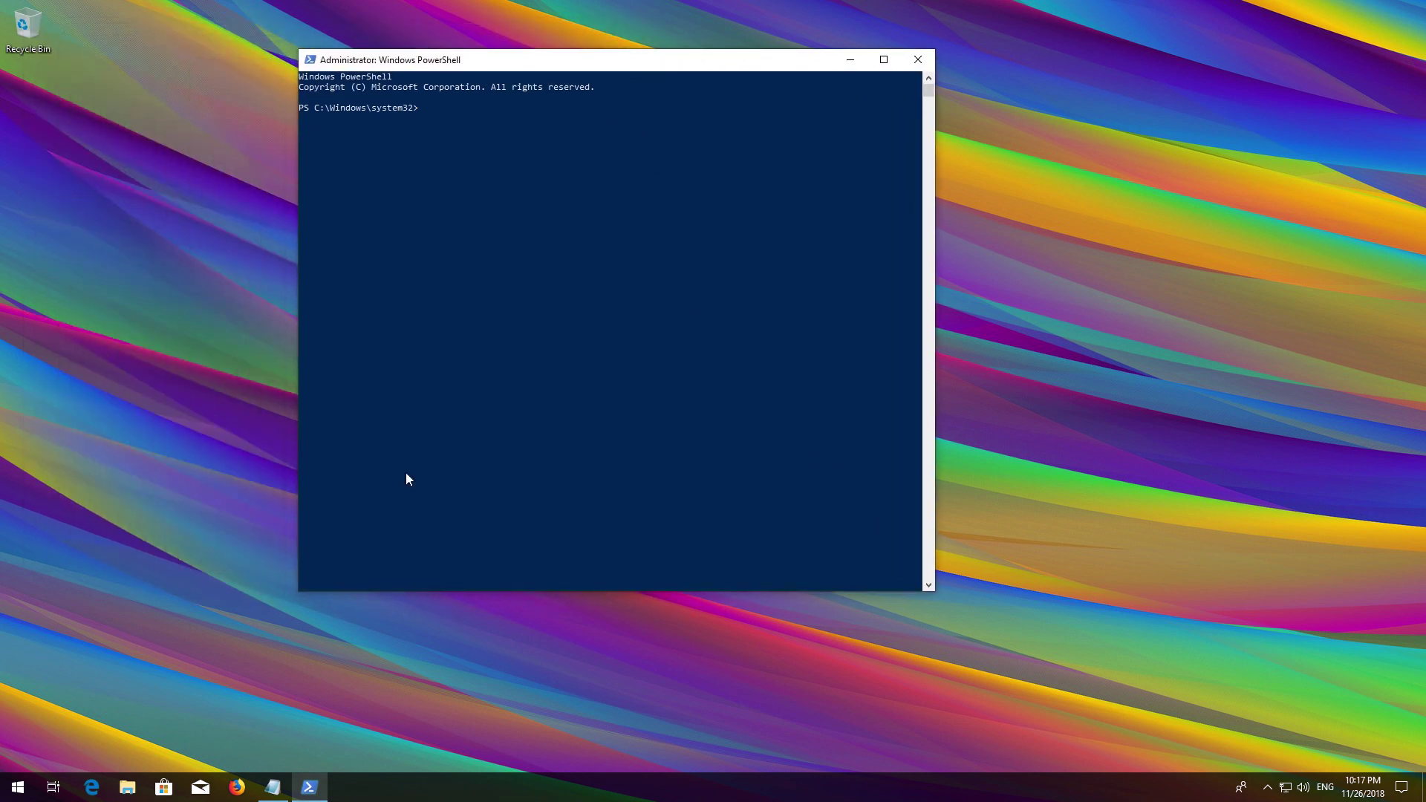
click(273, 787)
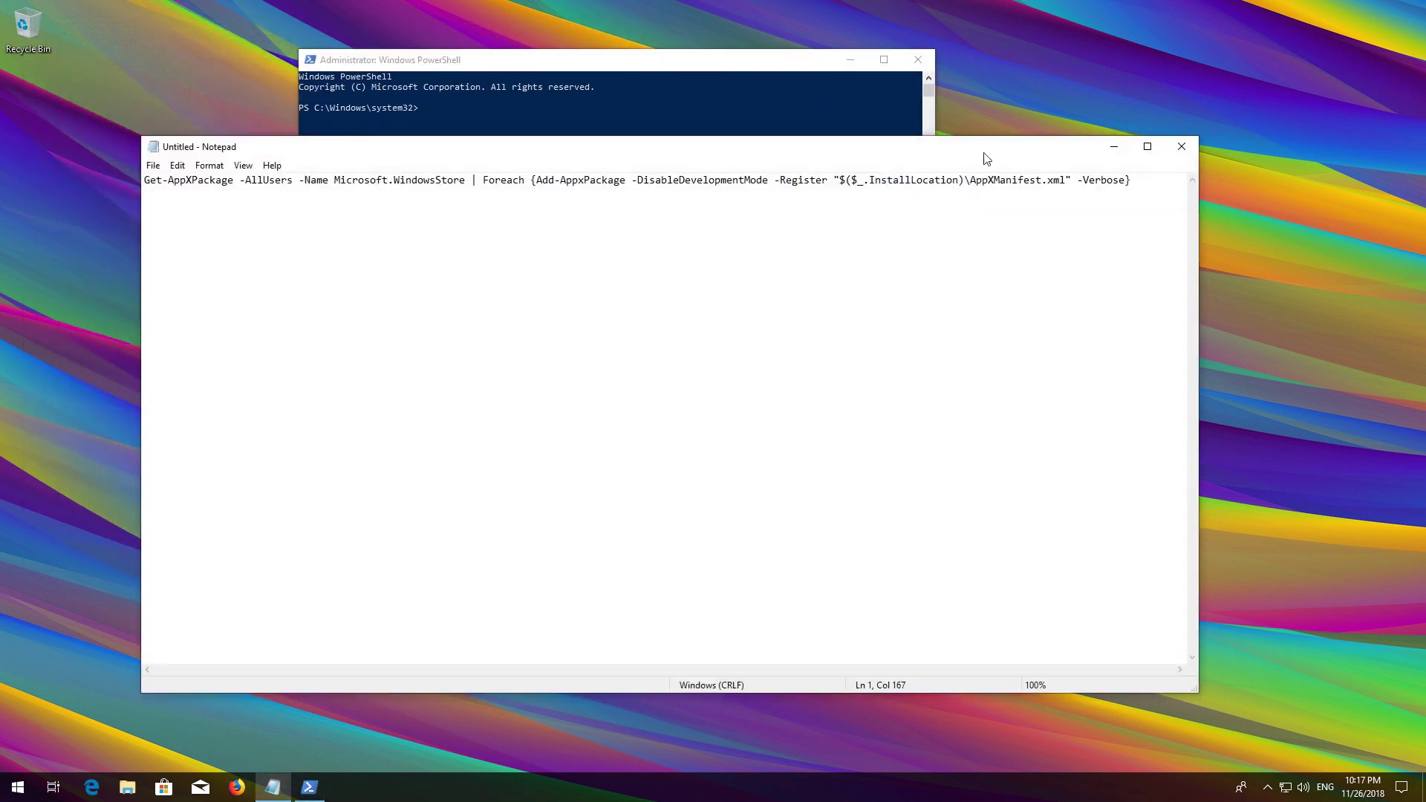
drag(1143, 181, 99, 176)
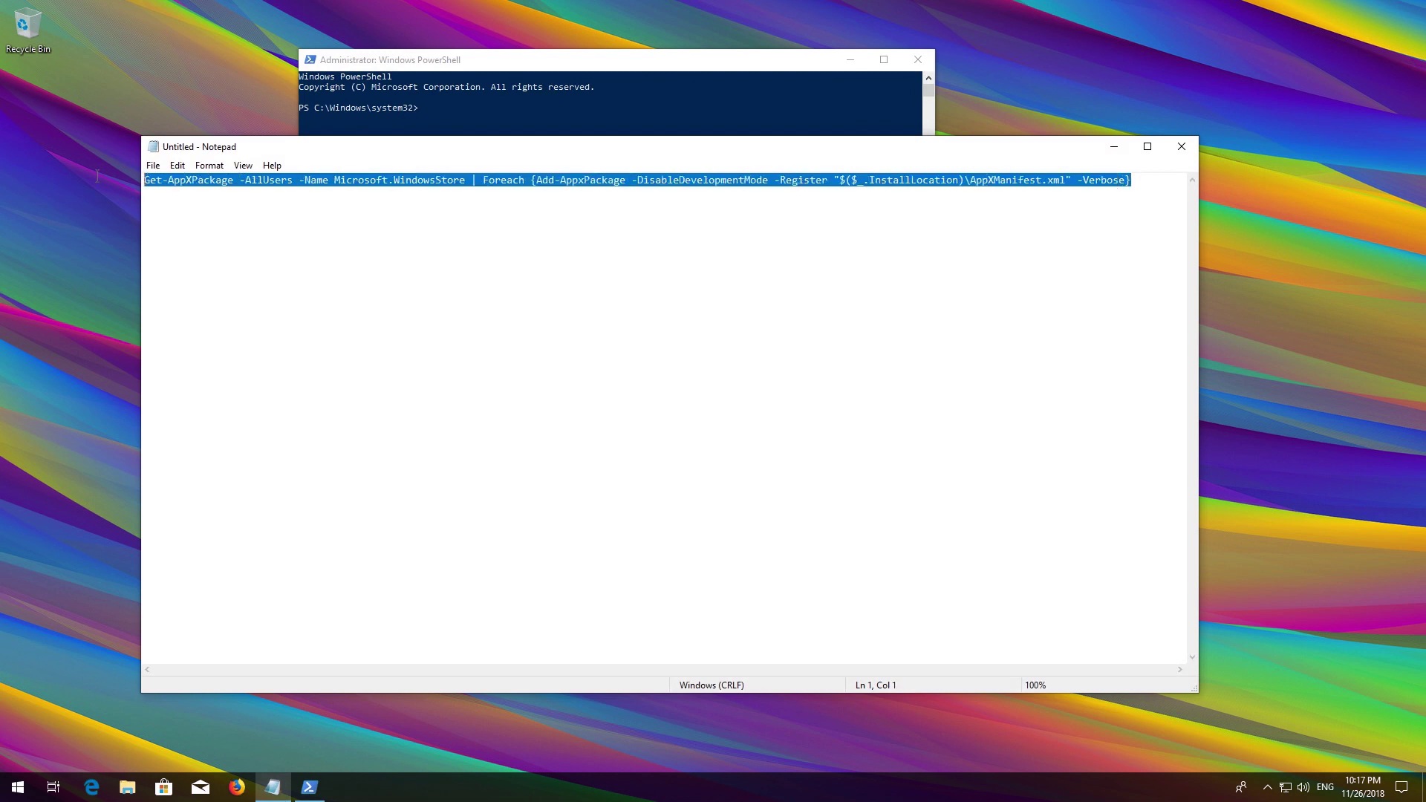
right_click(158, 179)
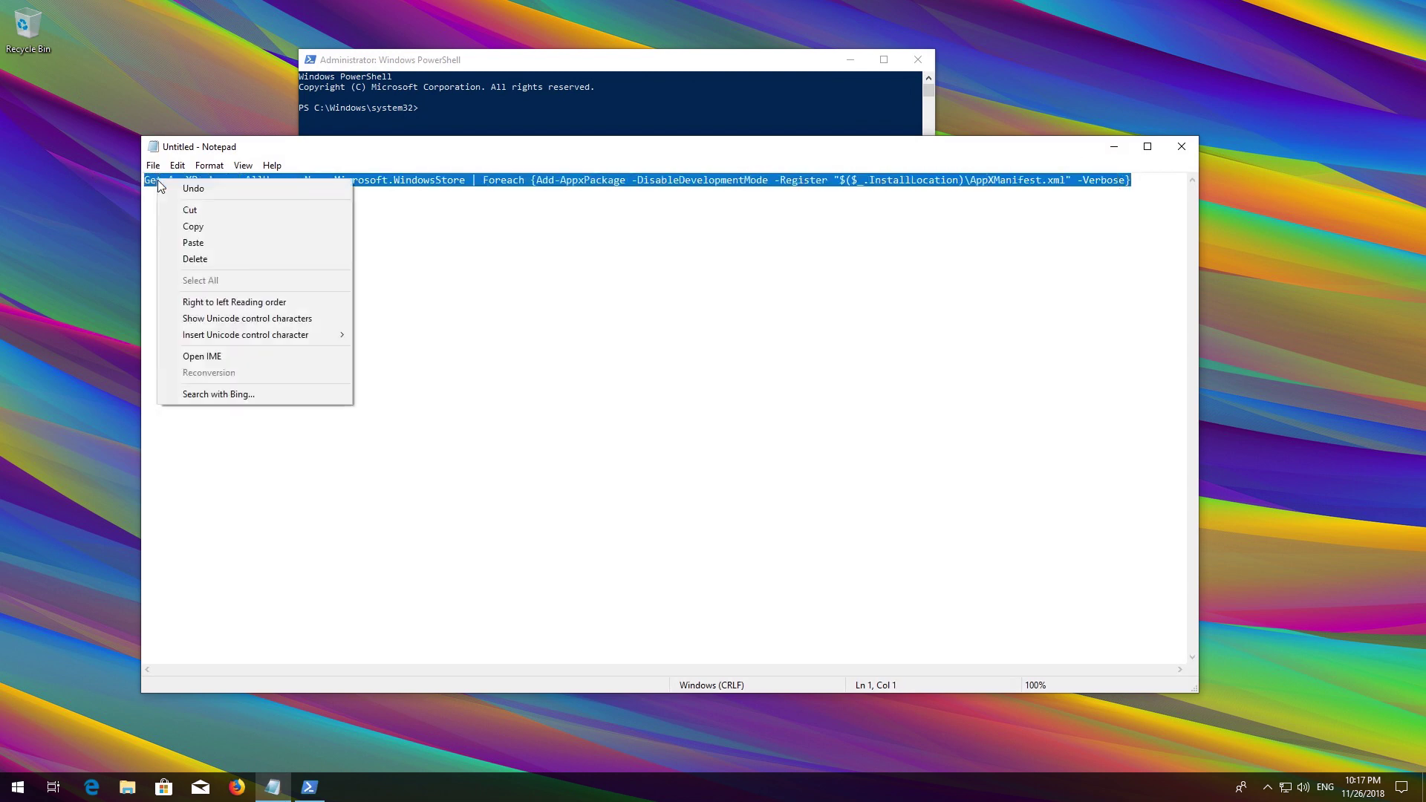
click(182, 226)
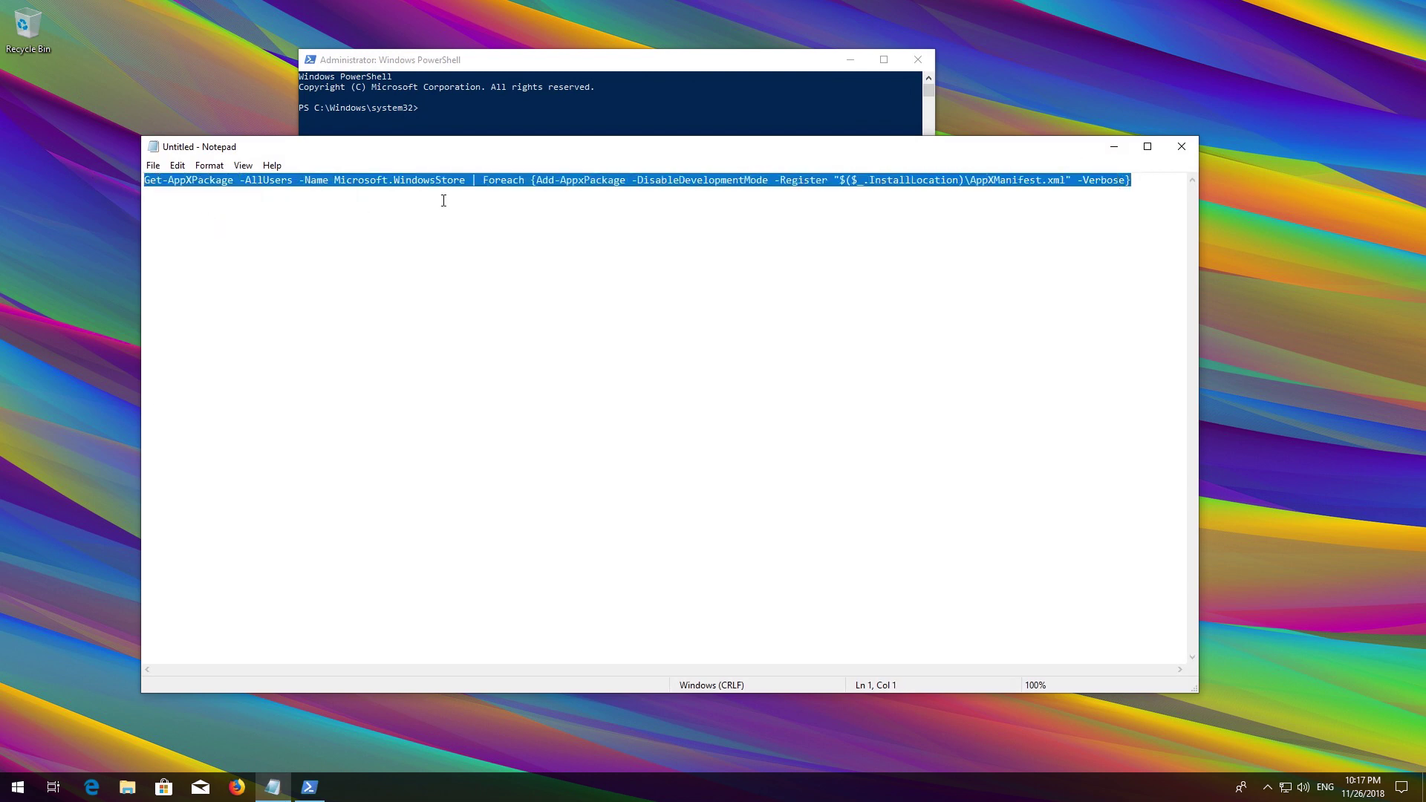
Step: Paste the Get-AppXPackage command into PowerShell and run it to re-register Microsoft Store
click(1114, 146)
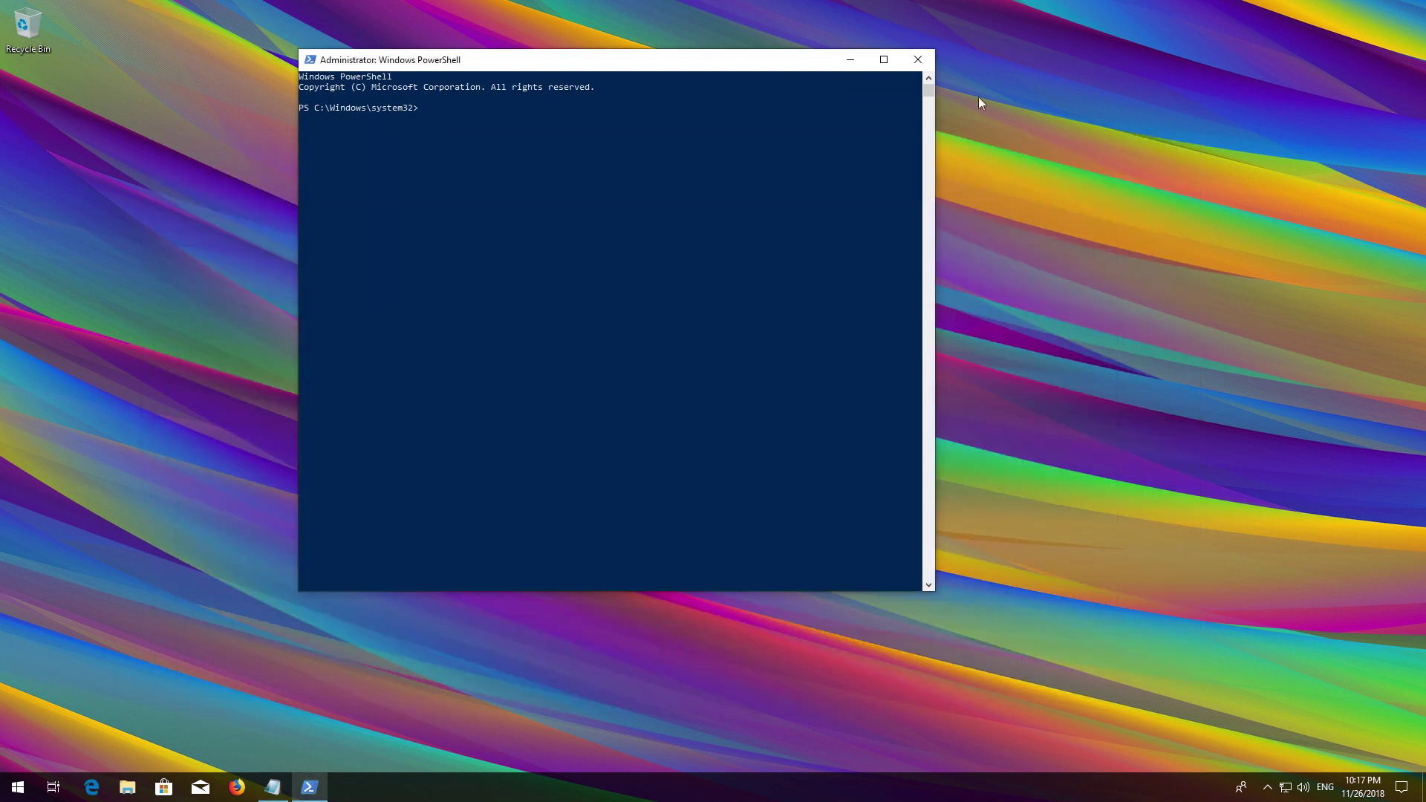
right_click(649, 60)
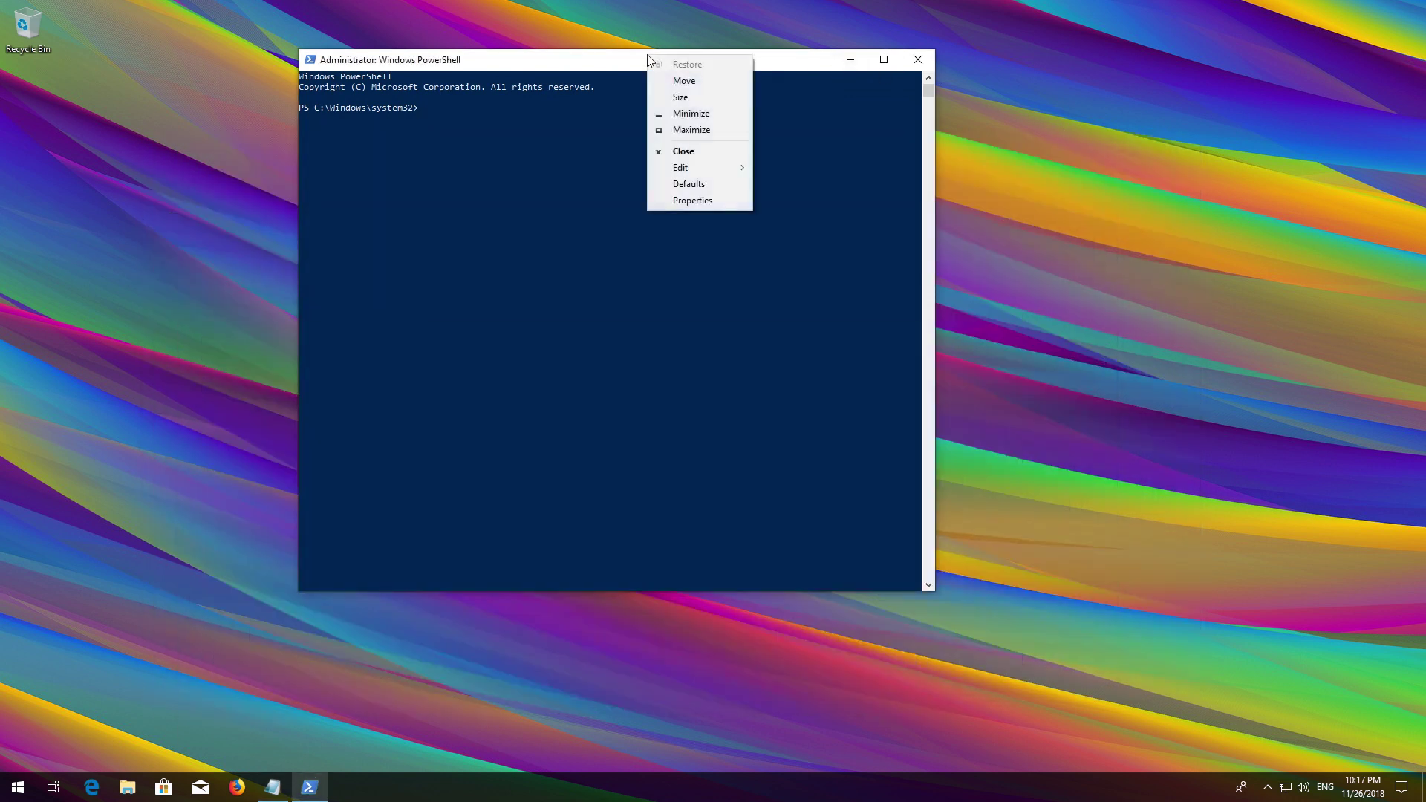
mouse_move(689, 175)
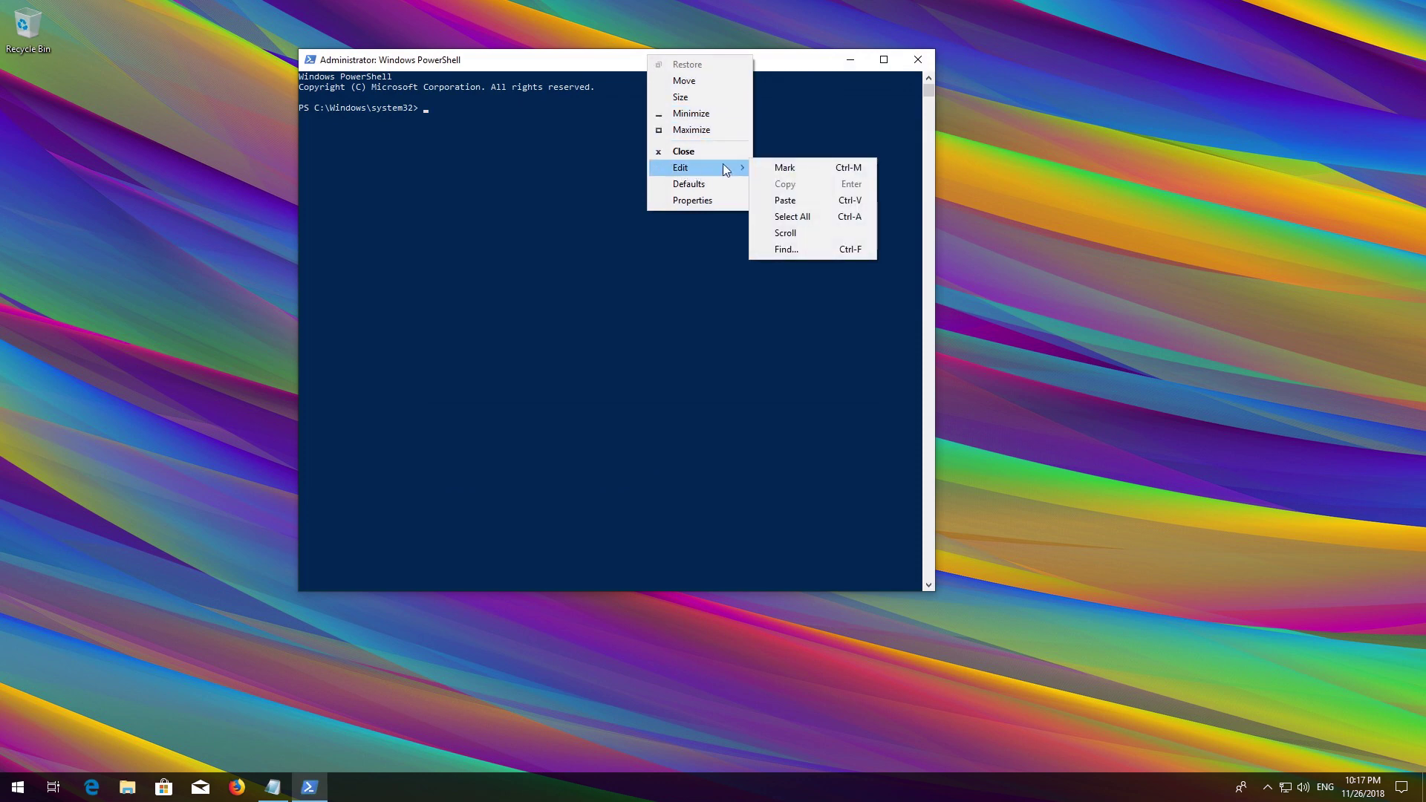
click(811, 202)
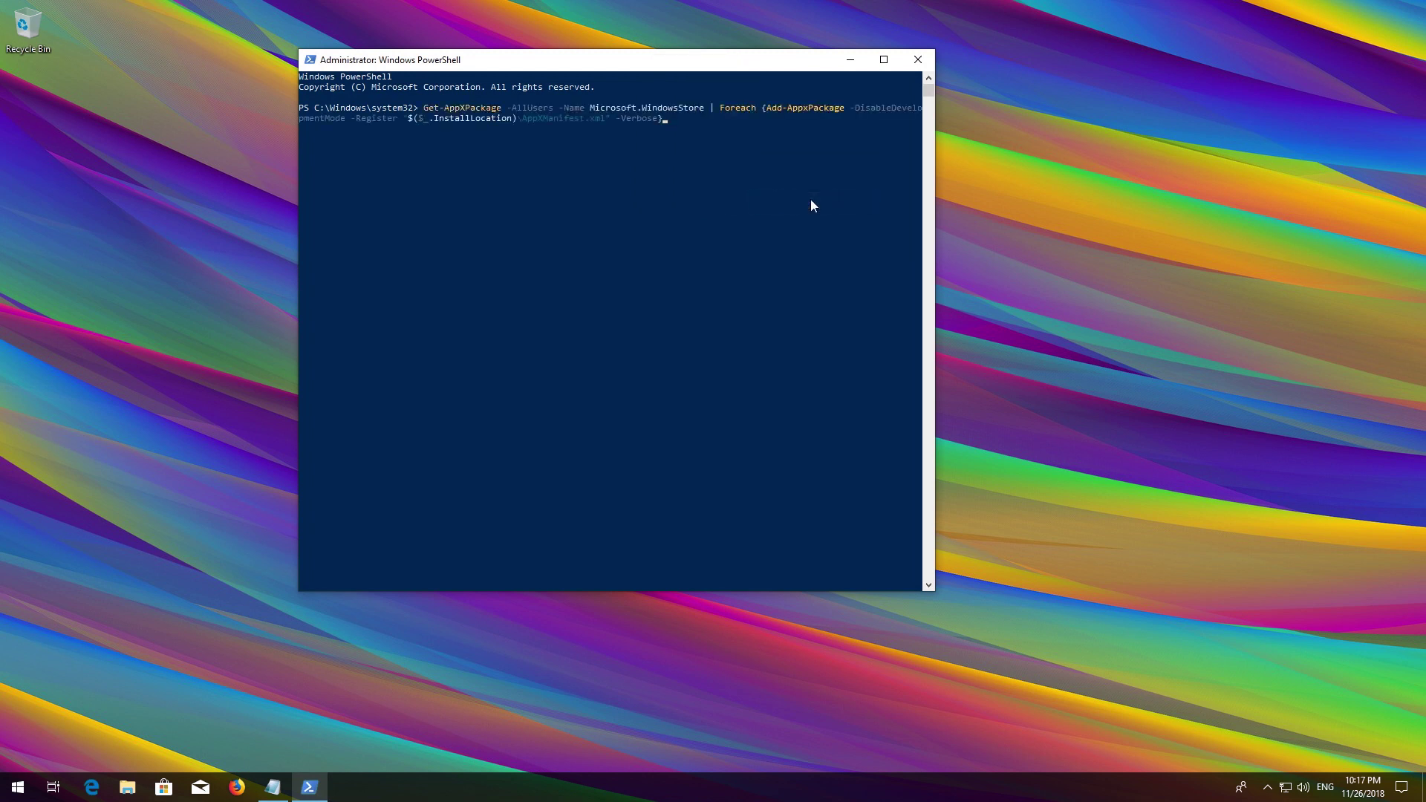
key(Return)
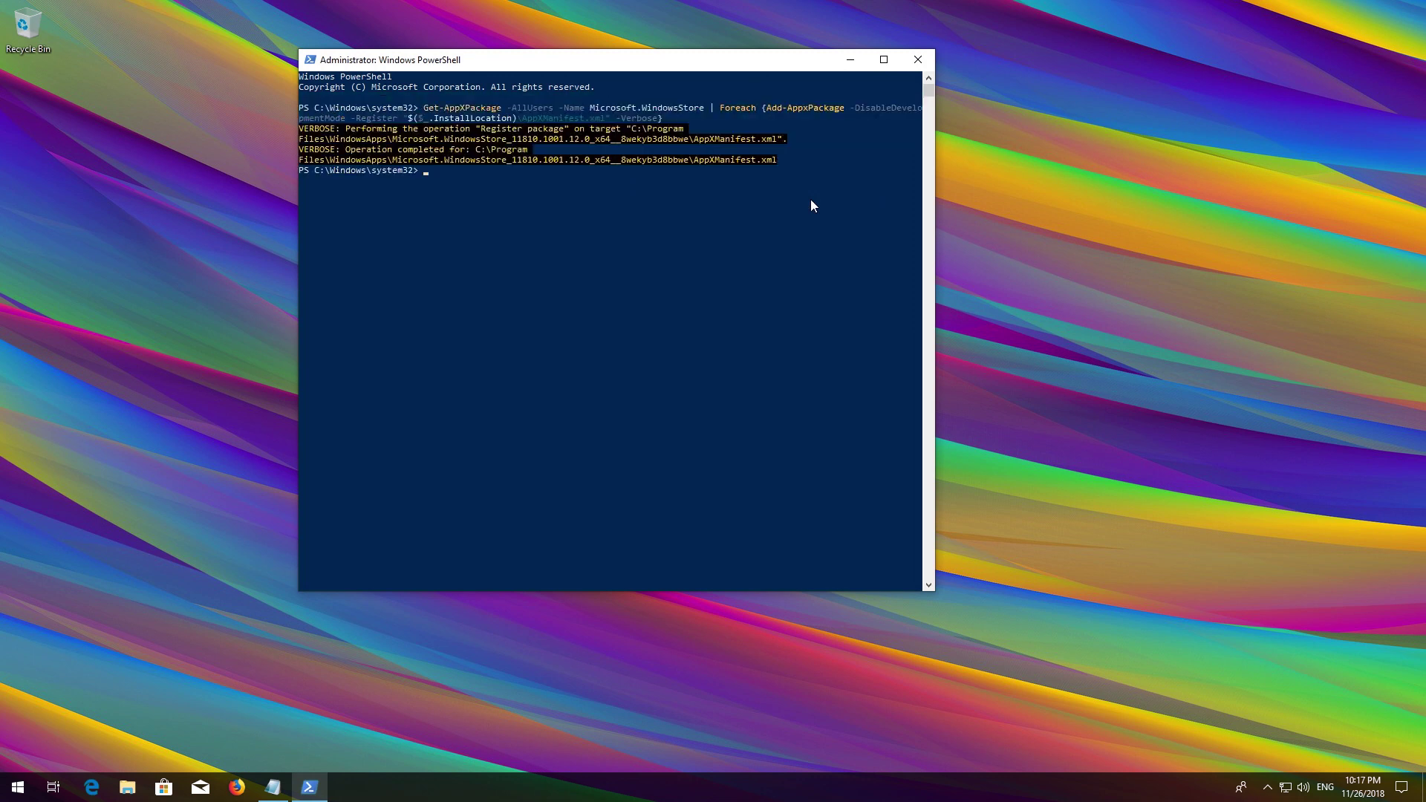
Step: Exit PowerShell and restart Windows from the Start menu's power options
text(exit)
key(Return)
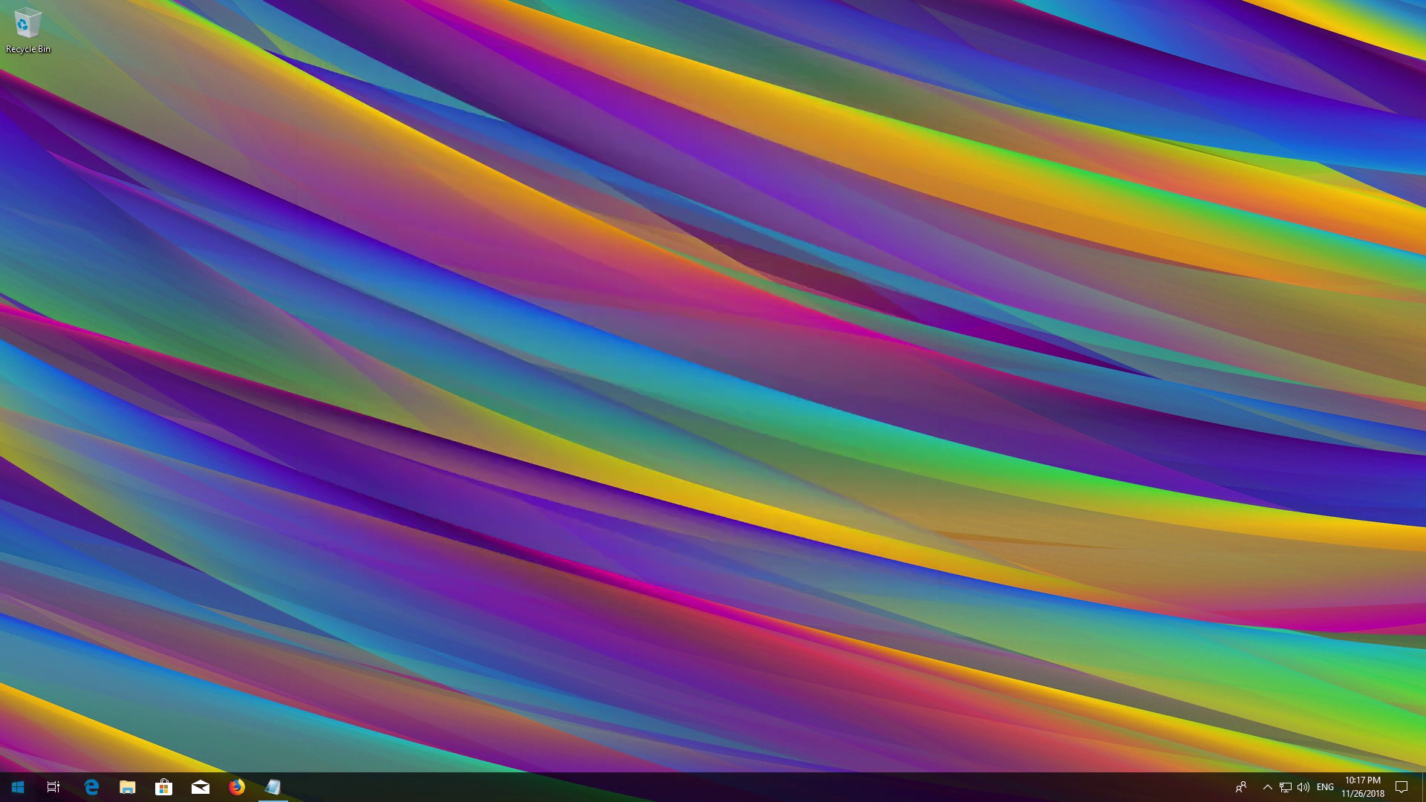
key(super)
click(10, 763)
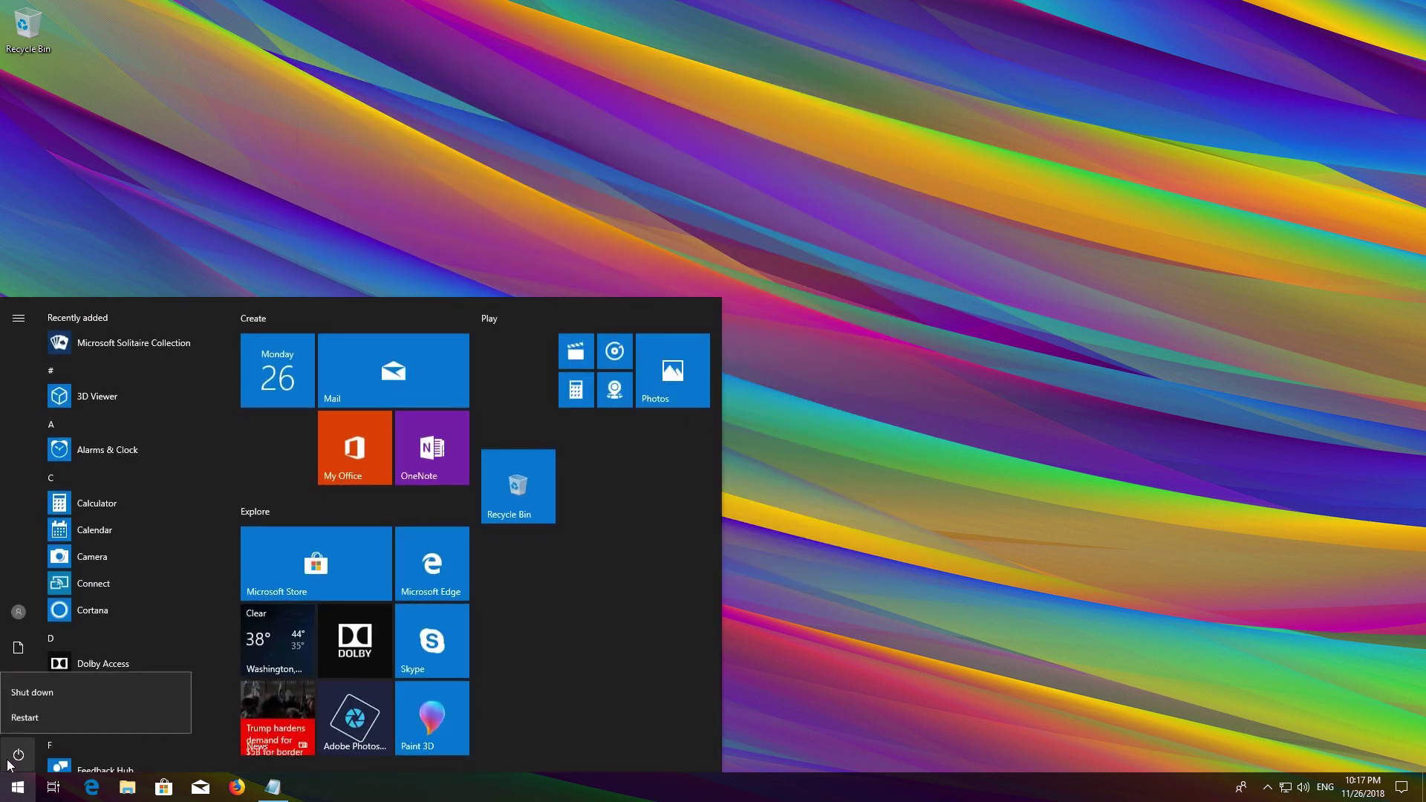
click(34, 717)
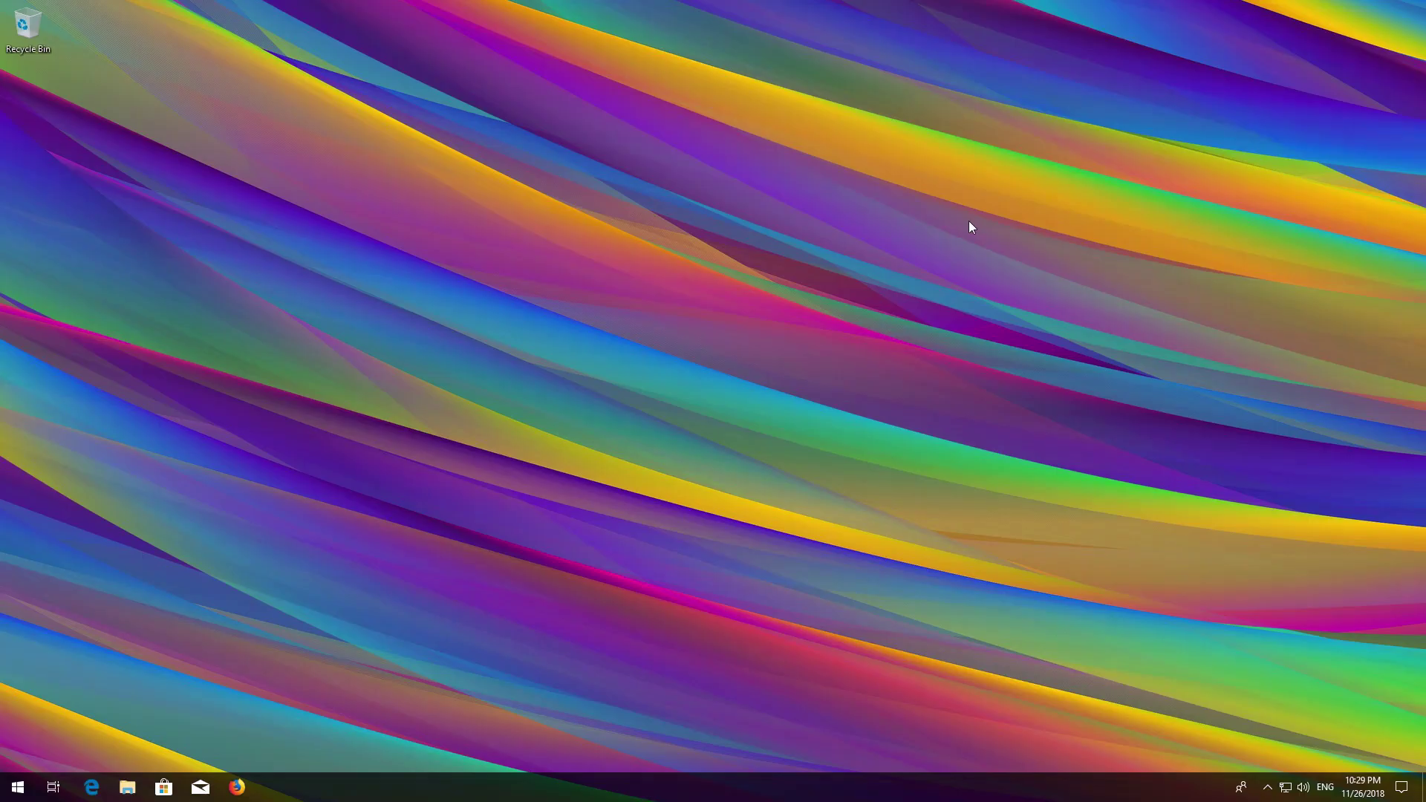
Step: Open Windows Settings from the Start menu's Settings gear
key(super)
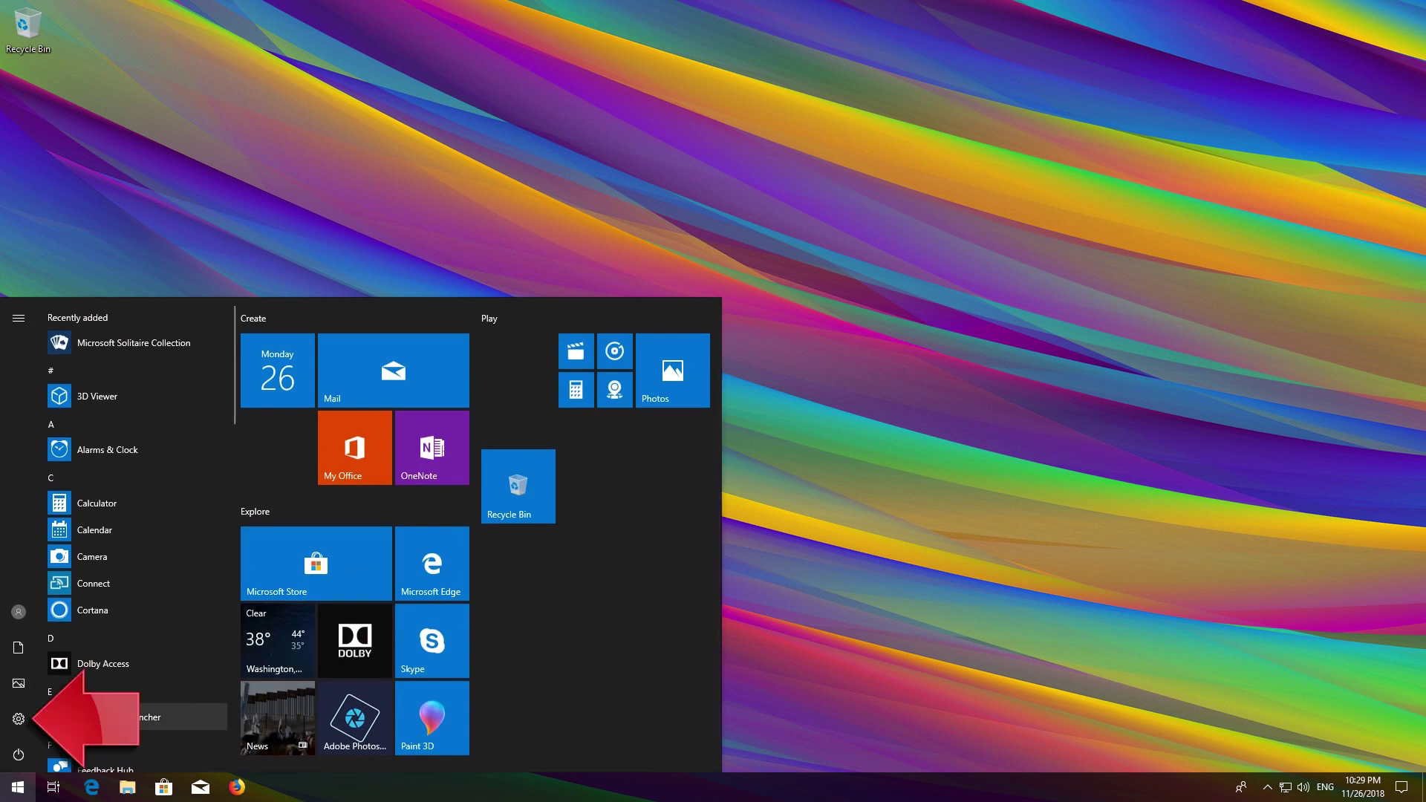
click(19, 718)
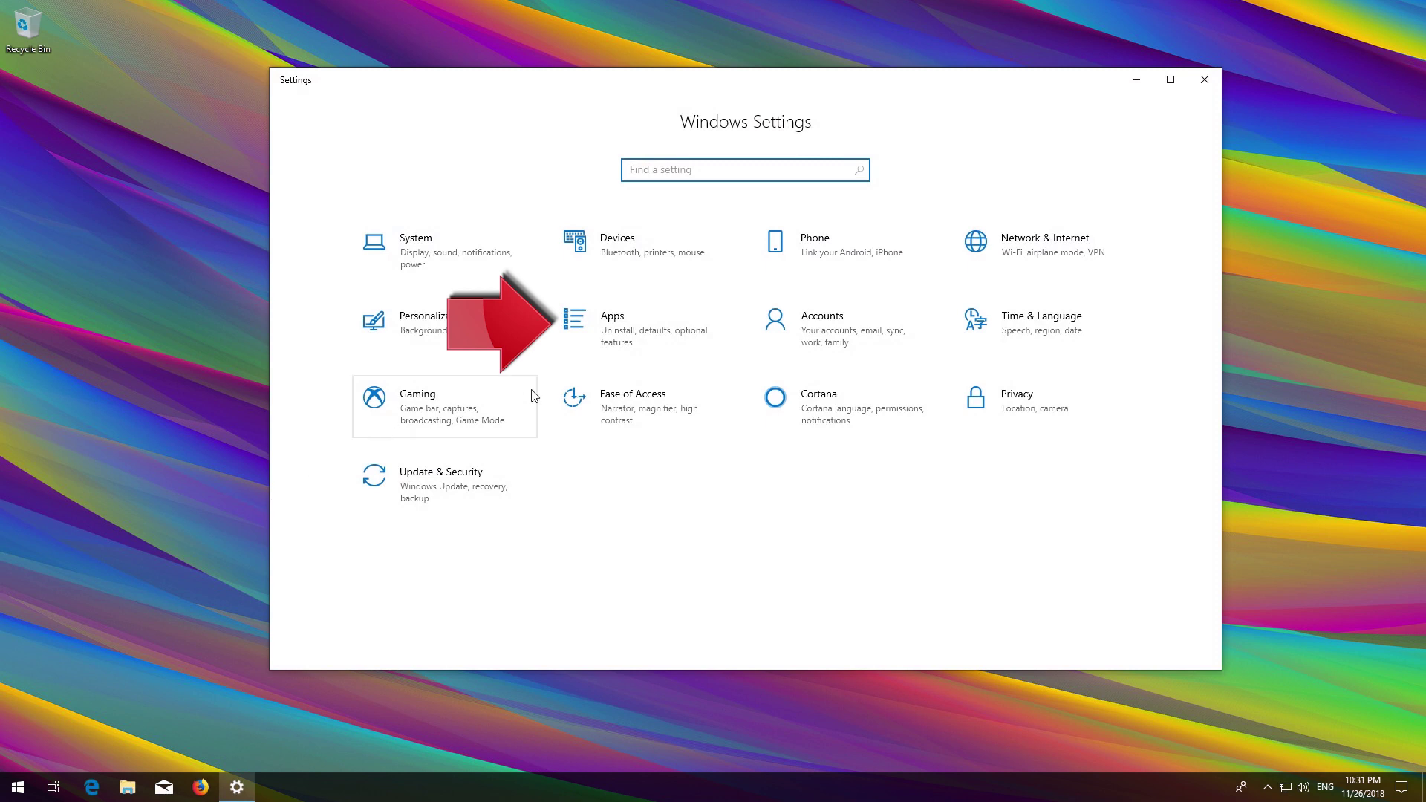
Step: Go to Apps & features, find Microsoft Store and open its Advanced options
click(642, 330)
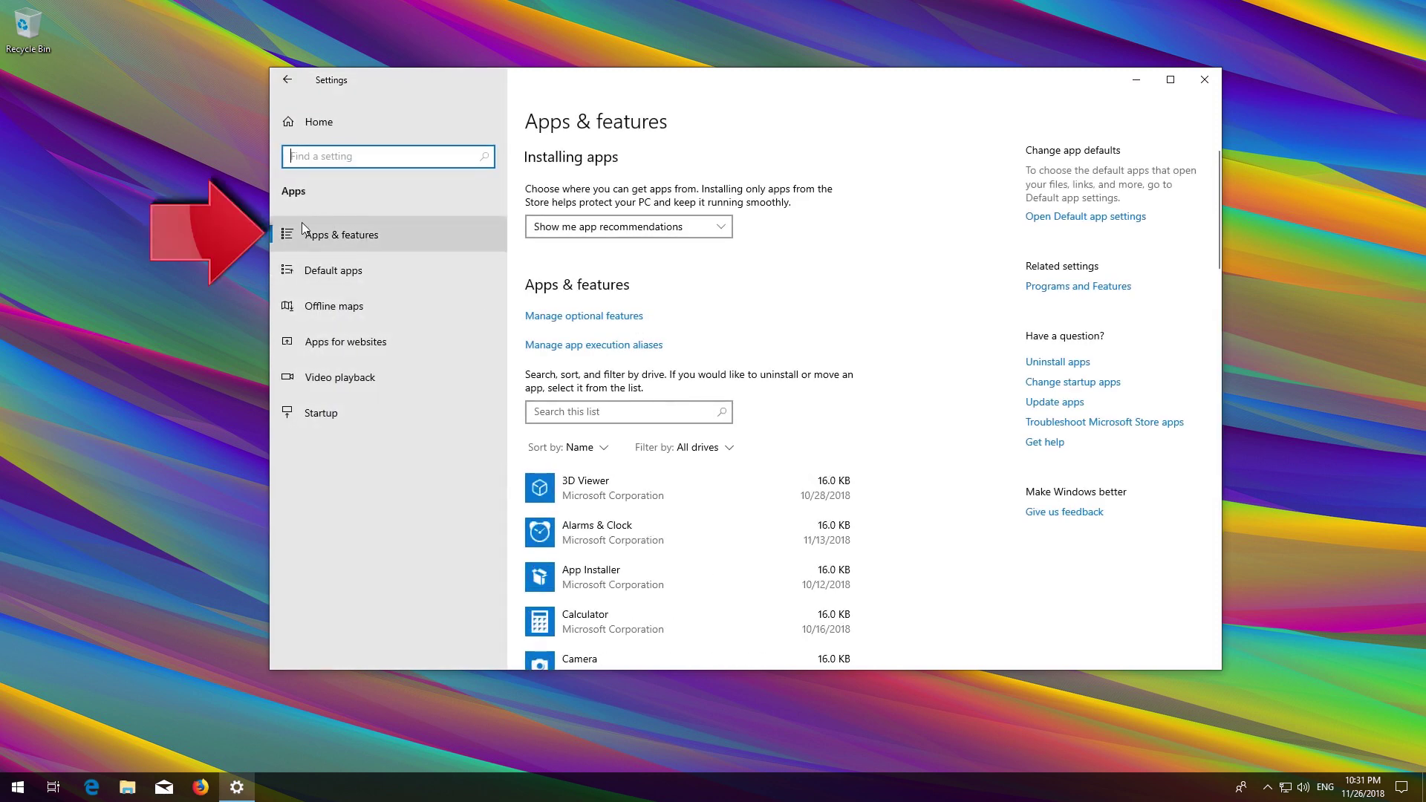
click(387, 235)
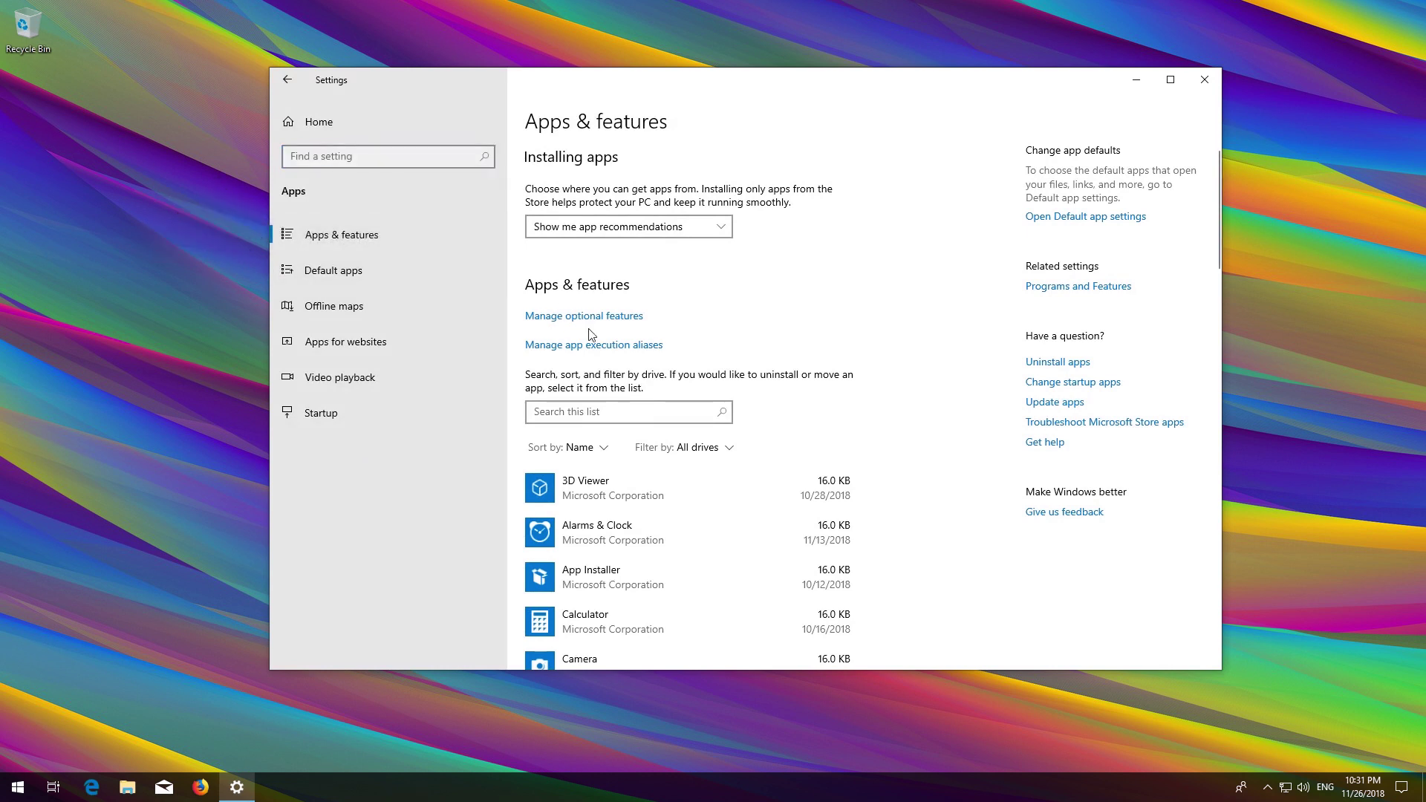
scroll(591, 338, down, 8)
scroll(591, 338, down, 3)
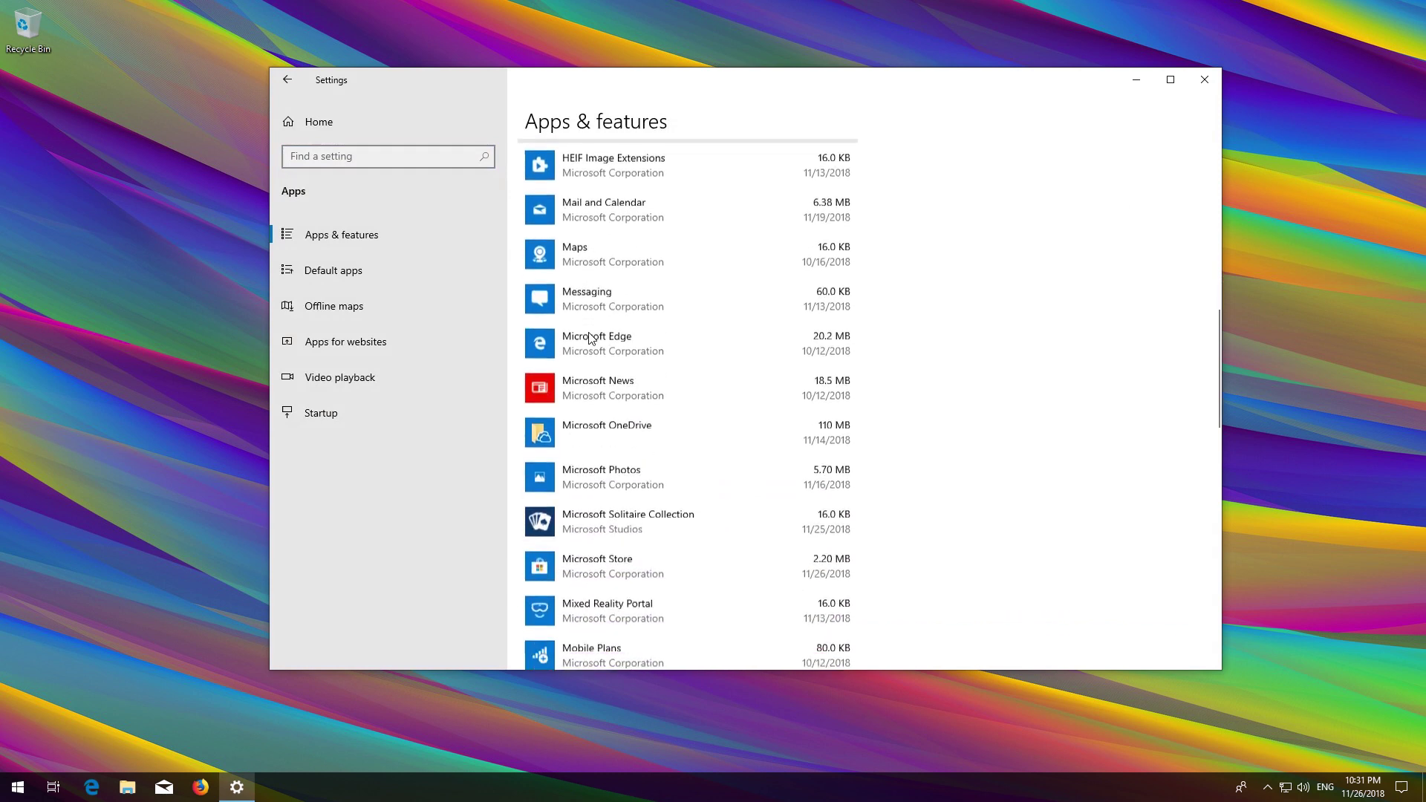
click(701, 561)
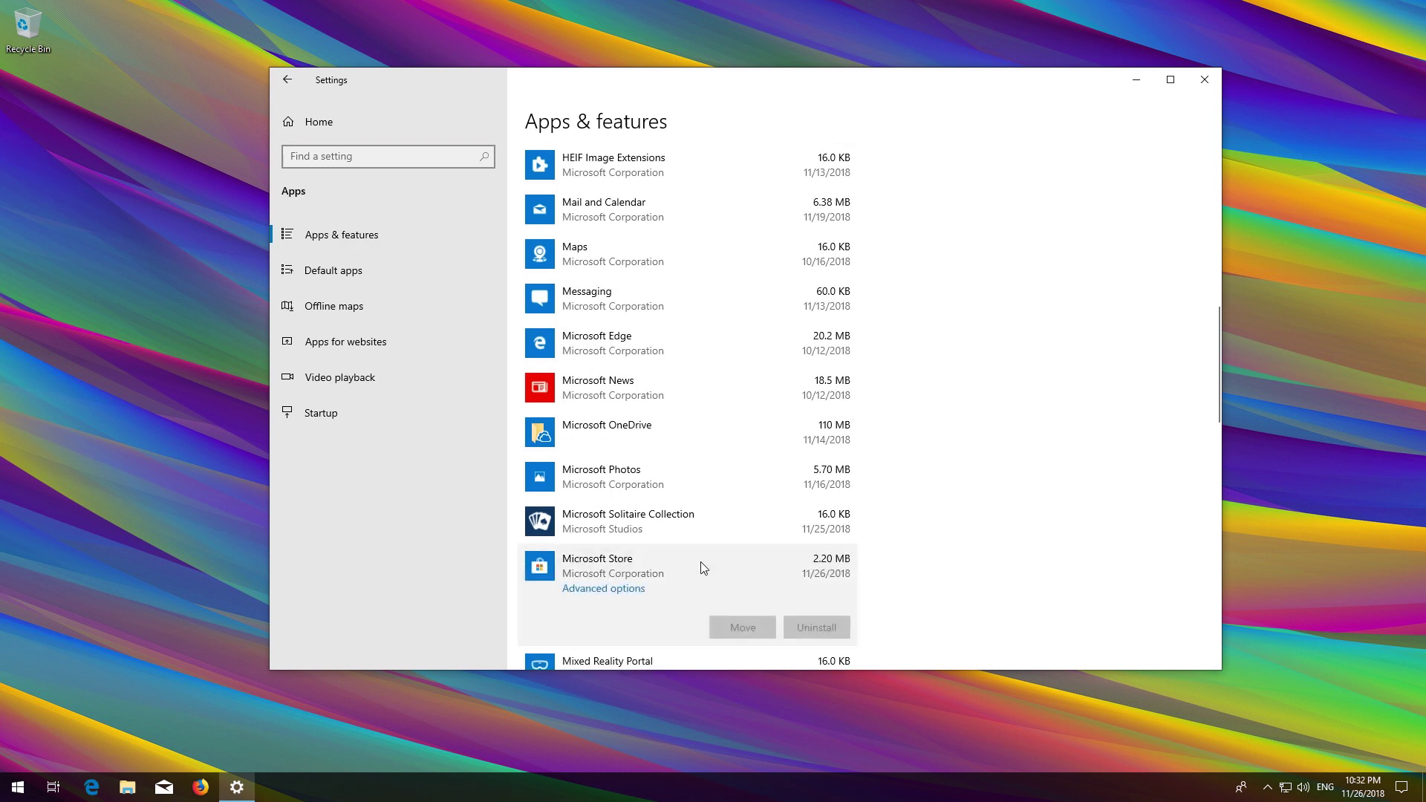
click(599, 590)
Step: Reset Microsoft Store and confirm, then close Settings and bring up the Start menu
scroll(590, 540, down, 8)
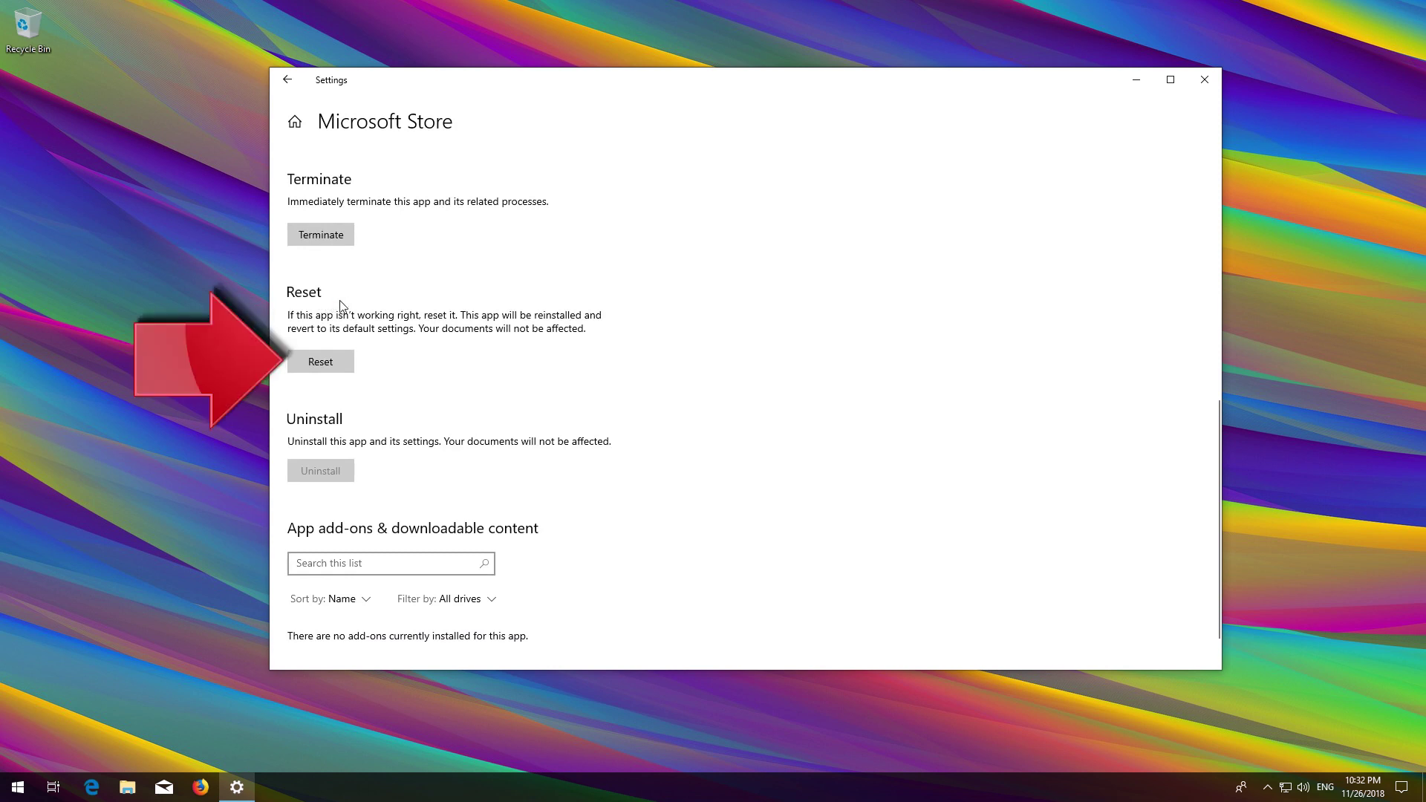
click(307, 359)
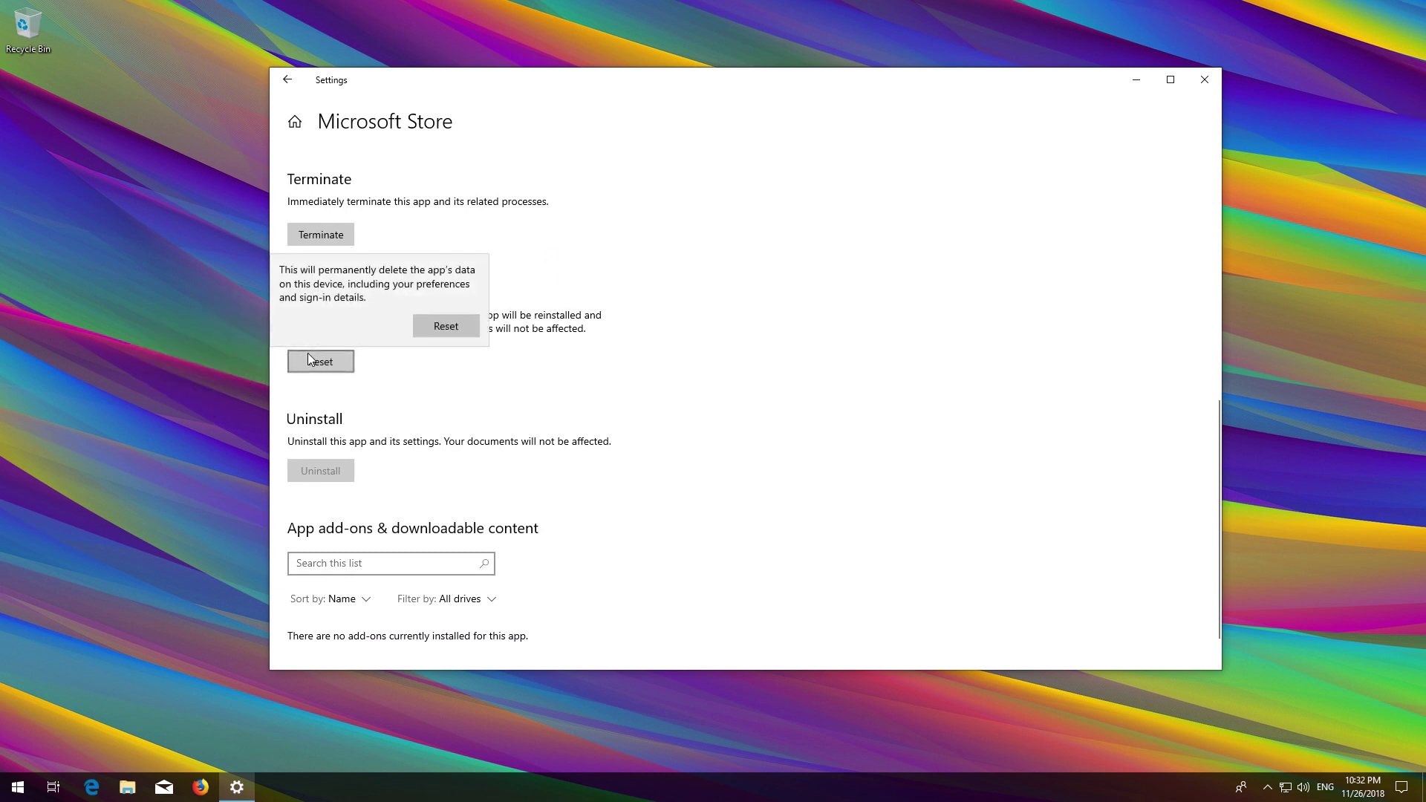
click(447, 328)
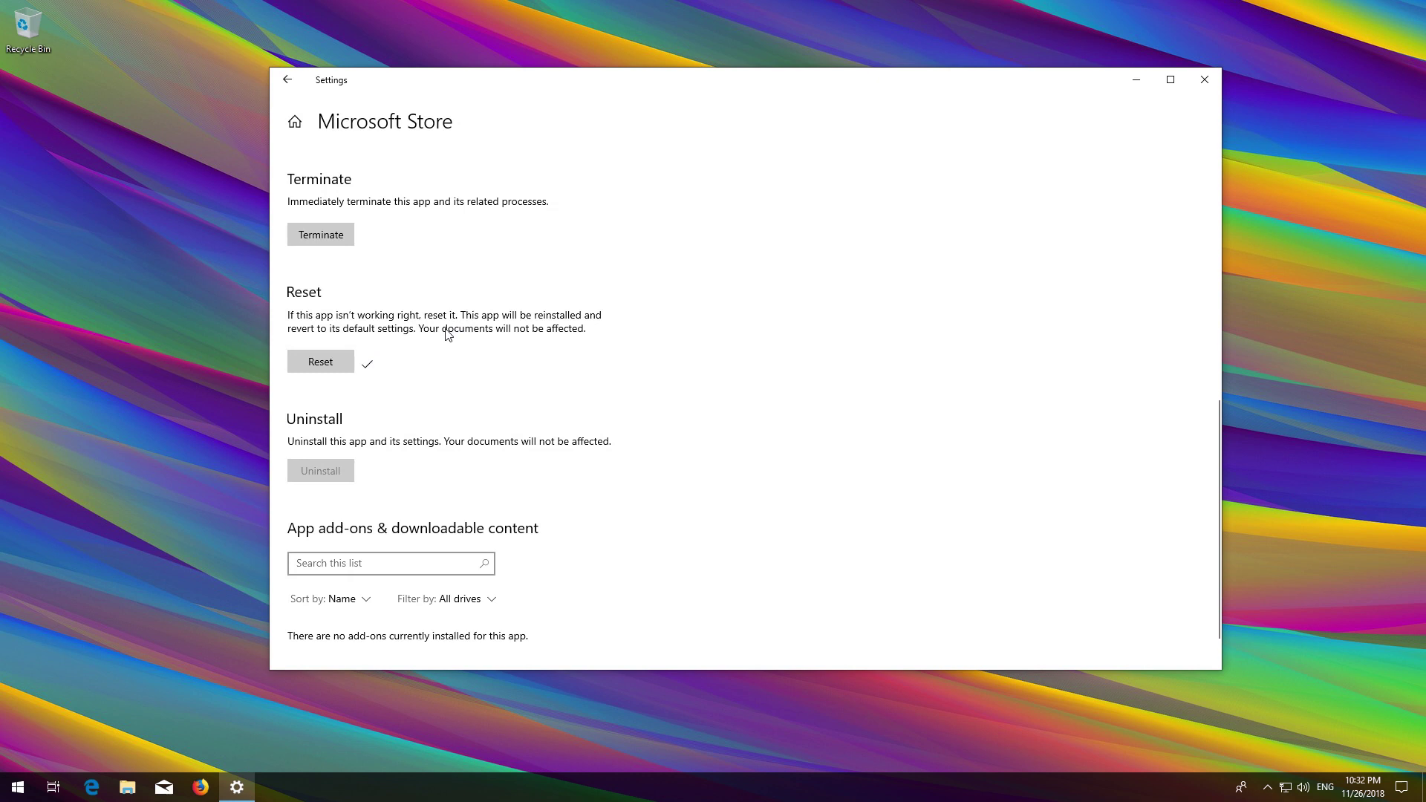
click(1200, 87)
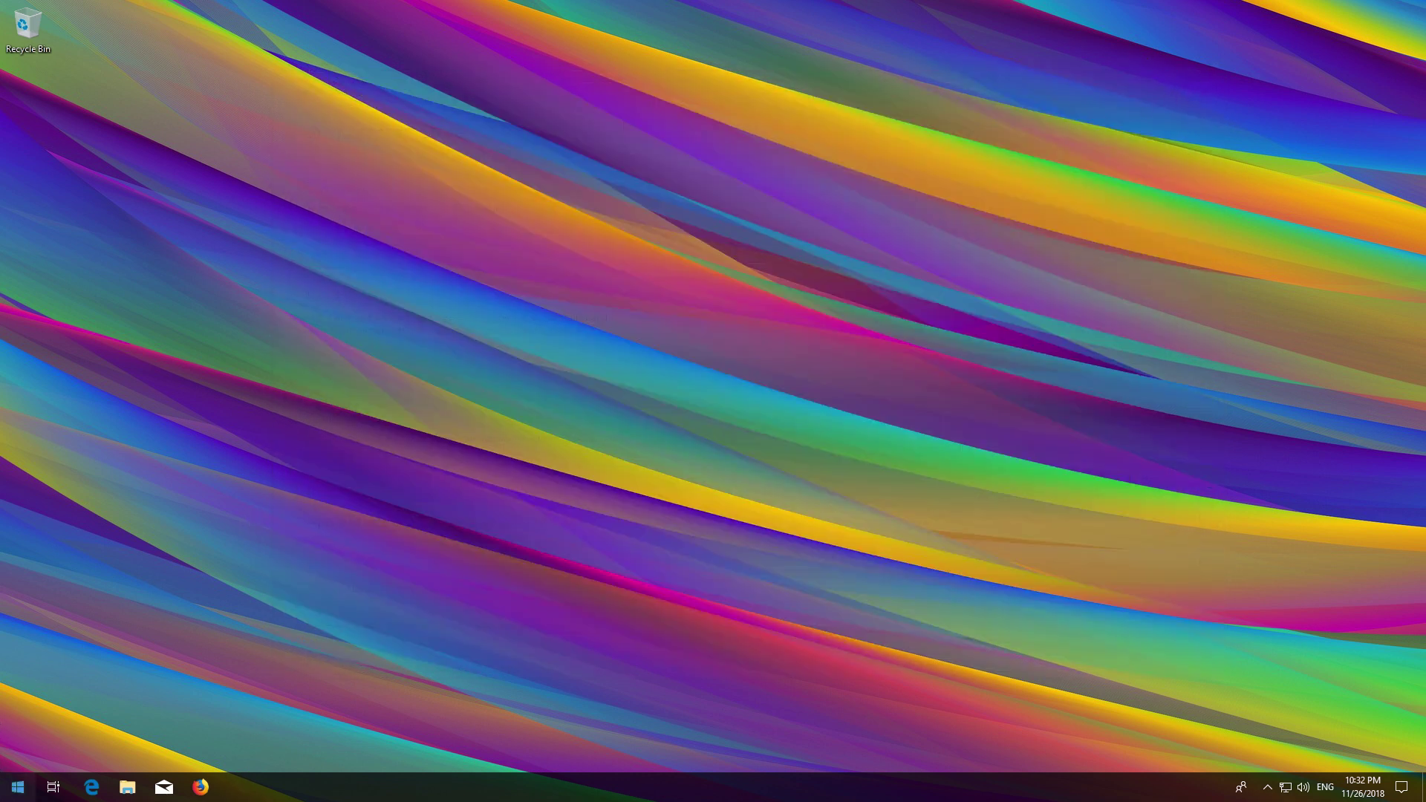
click(7, 783)
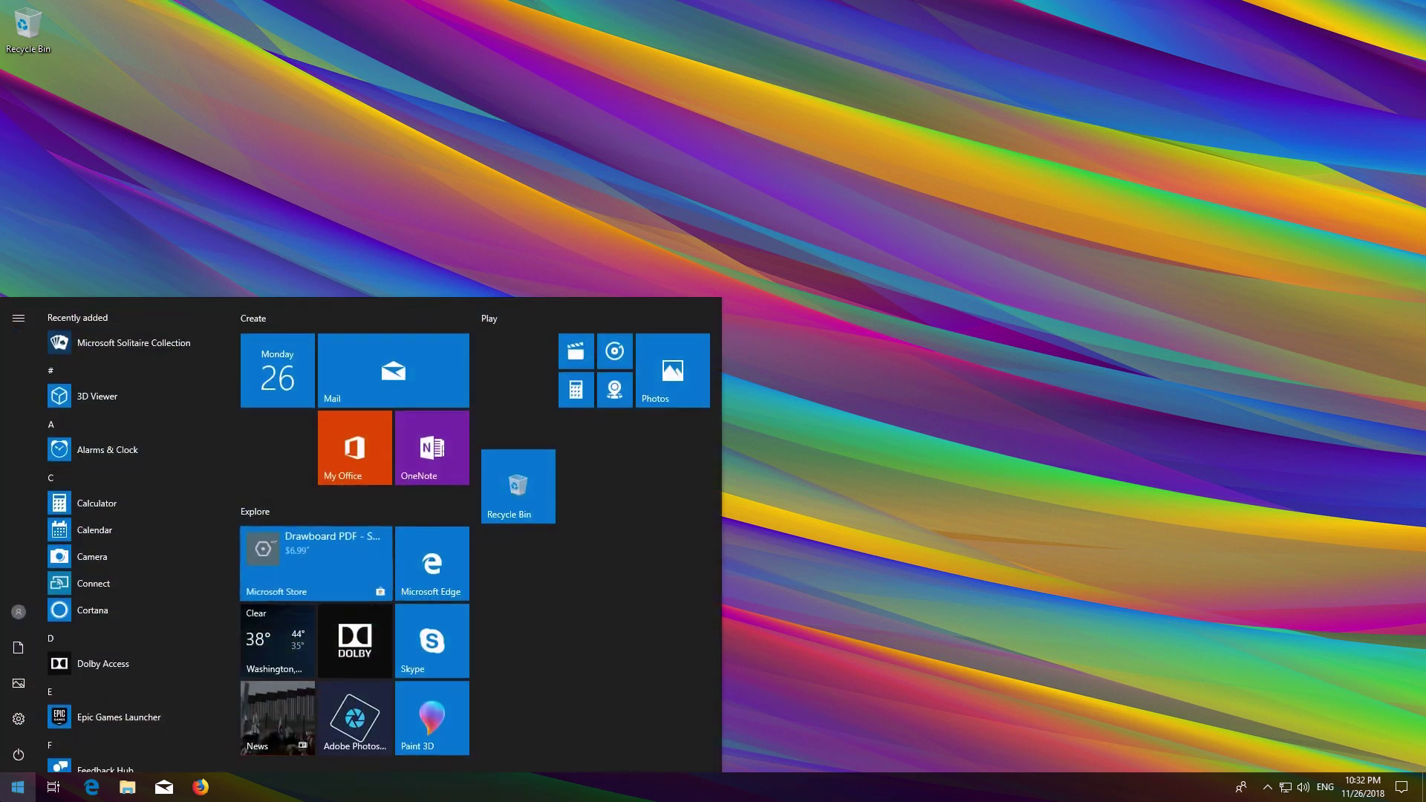
Step: Launch Microsoft Store from its Start tile, confirm the Home page loads, then close it
click(317, 546)
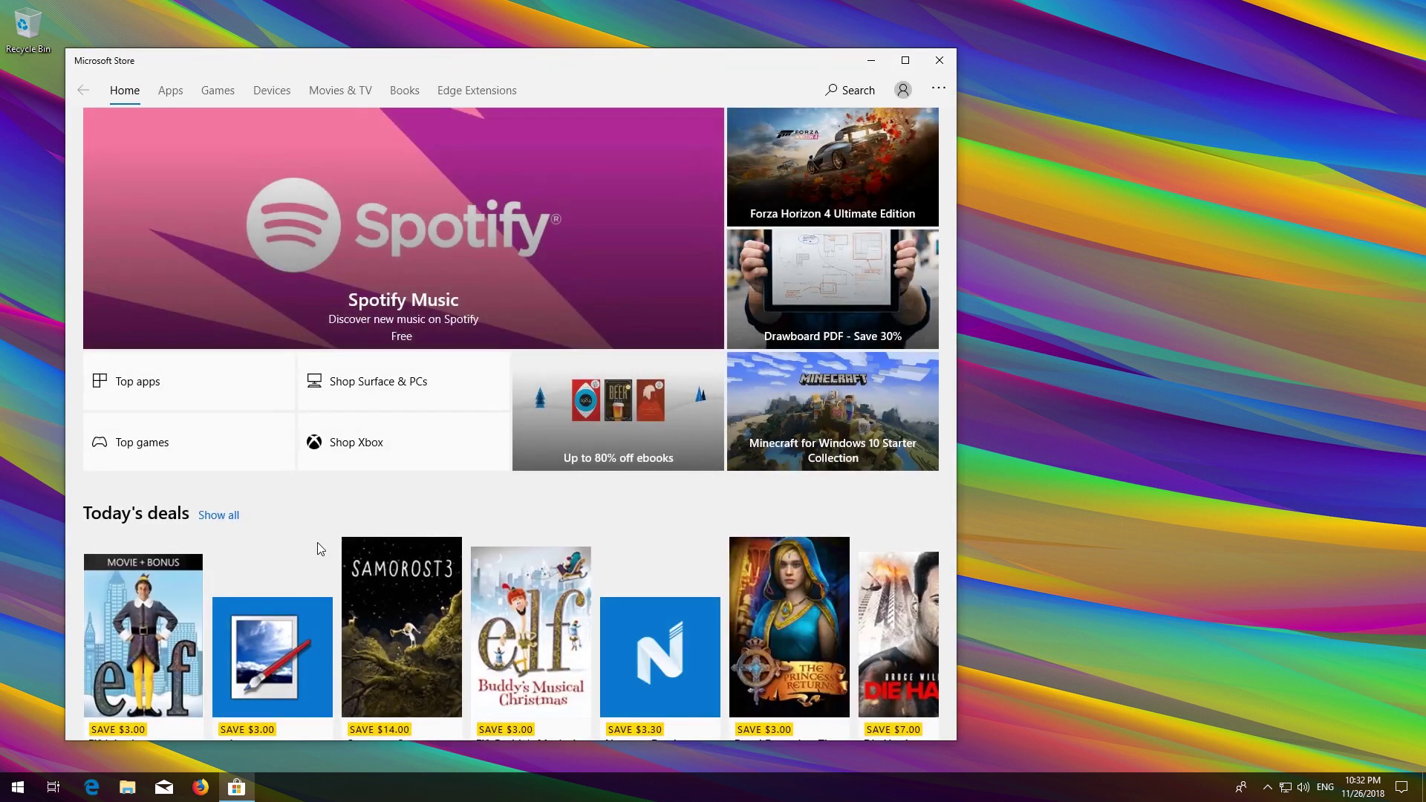
click(940, 63)
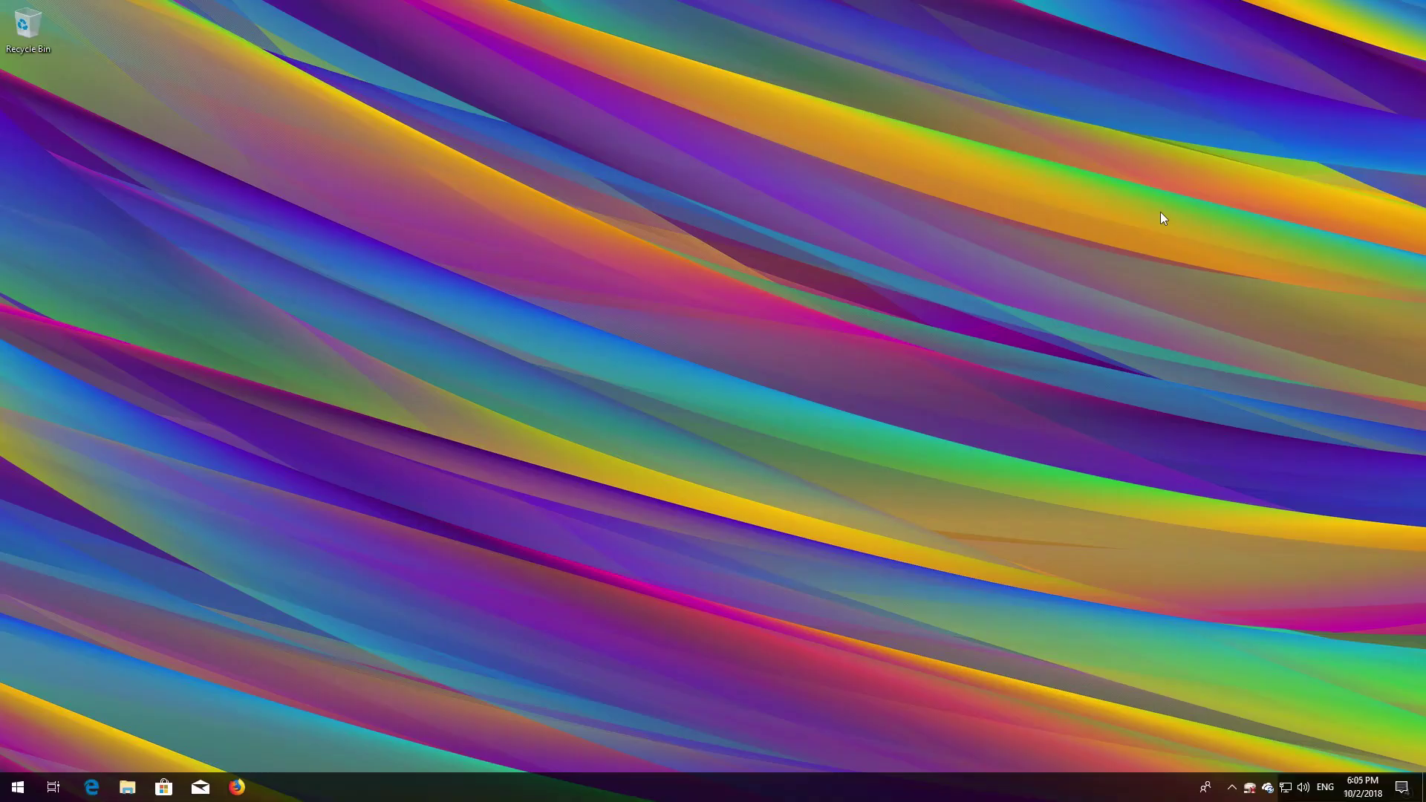
Step: Launch Command Prompt as administrator via cmd search and approve the UAC prompt
key(super)
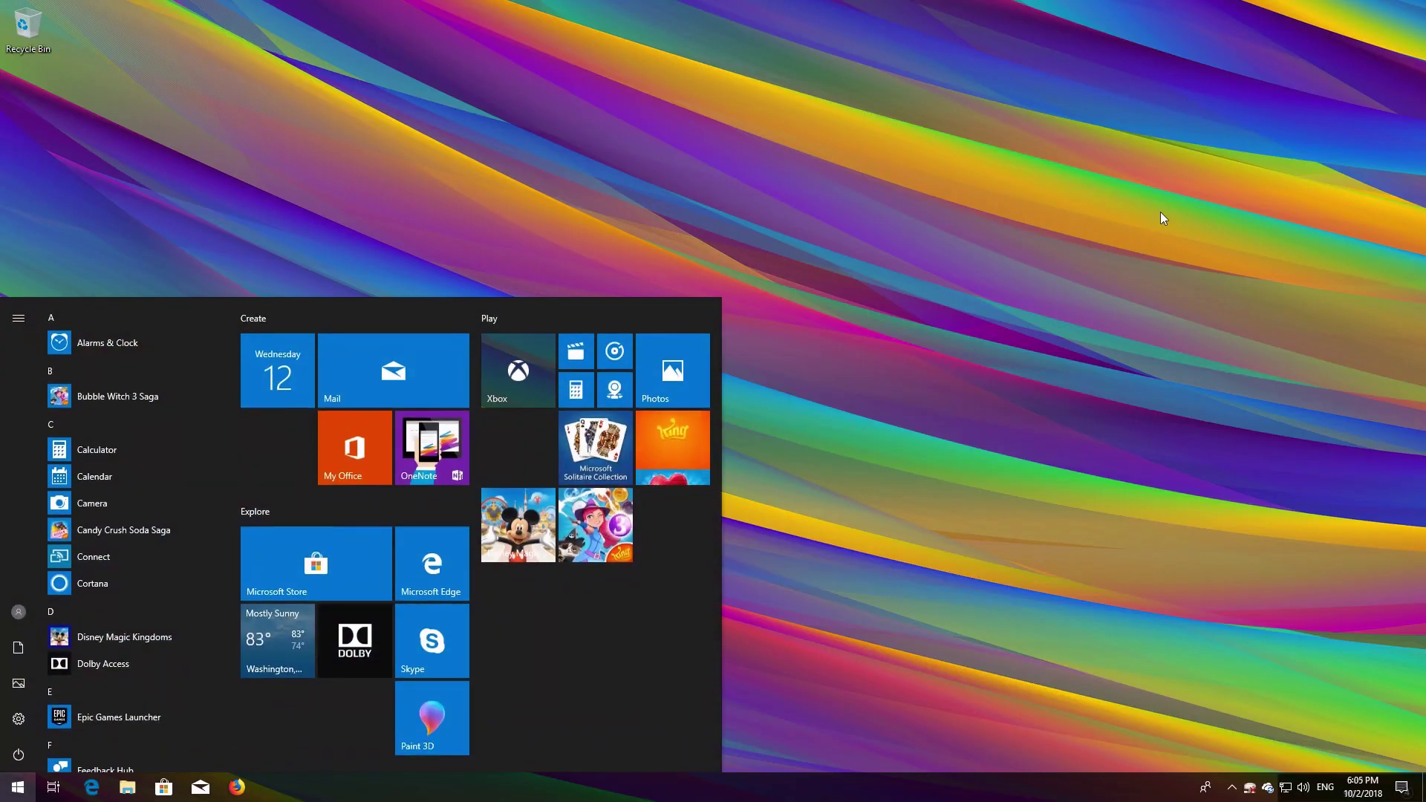
text(cmd)
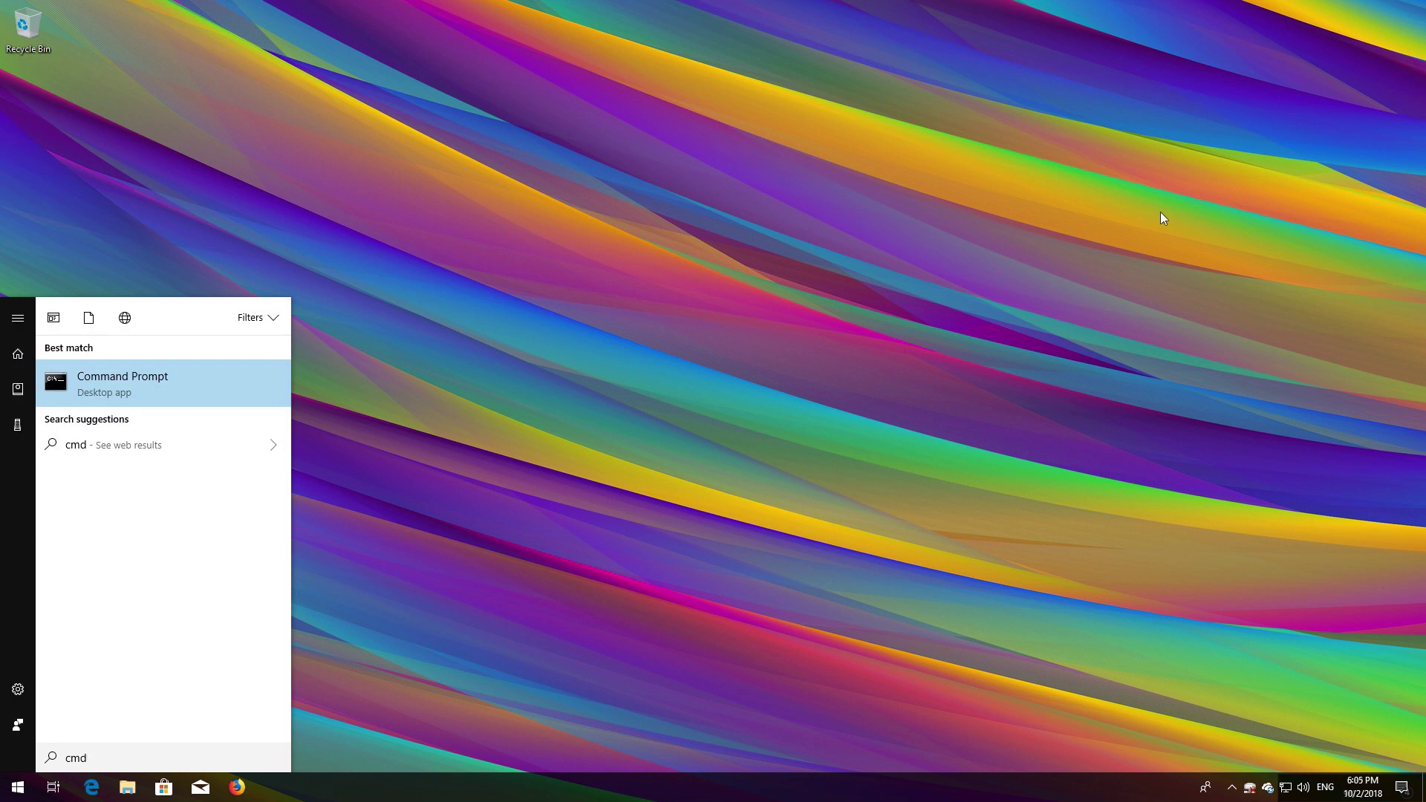
right_click(147, 380)
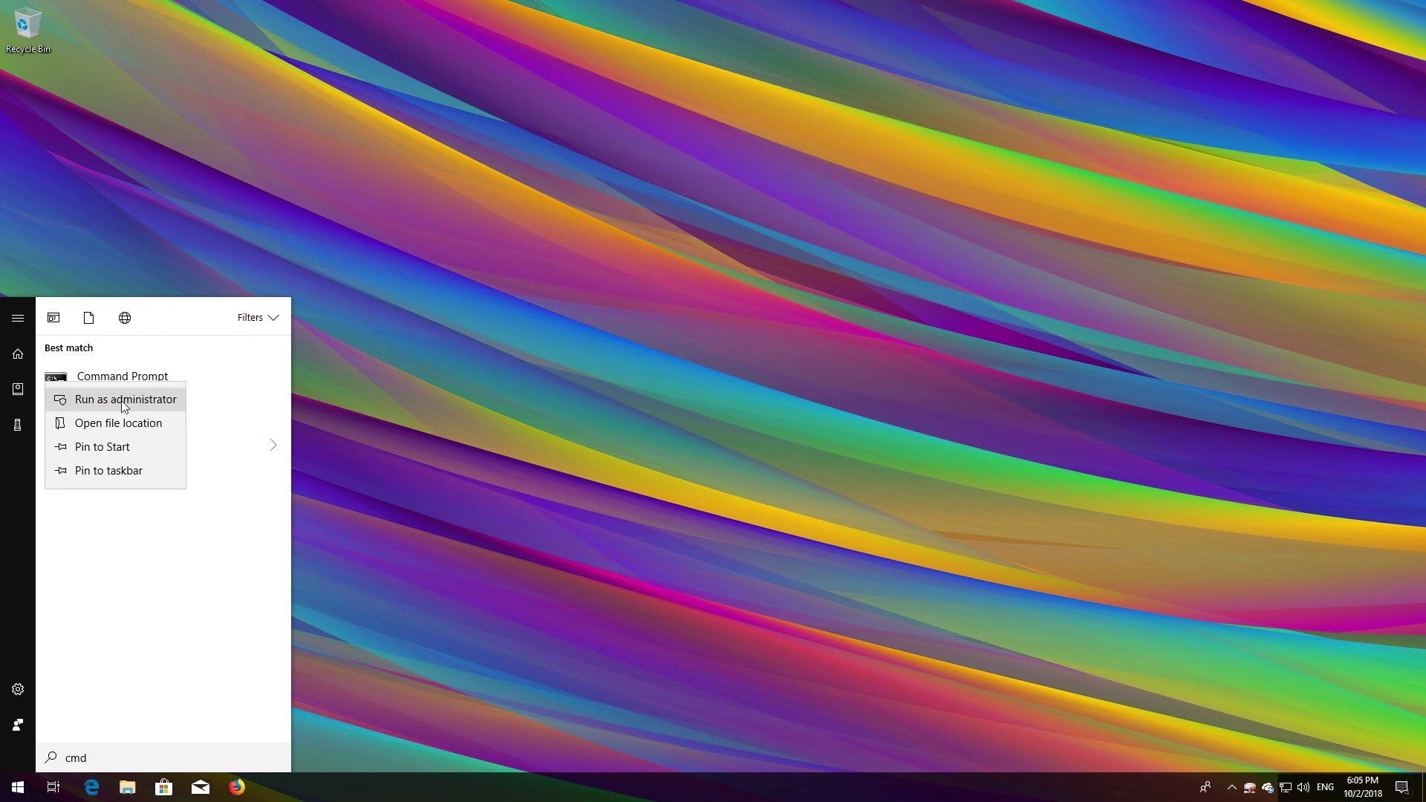
click(121, 405)
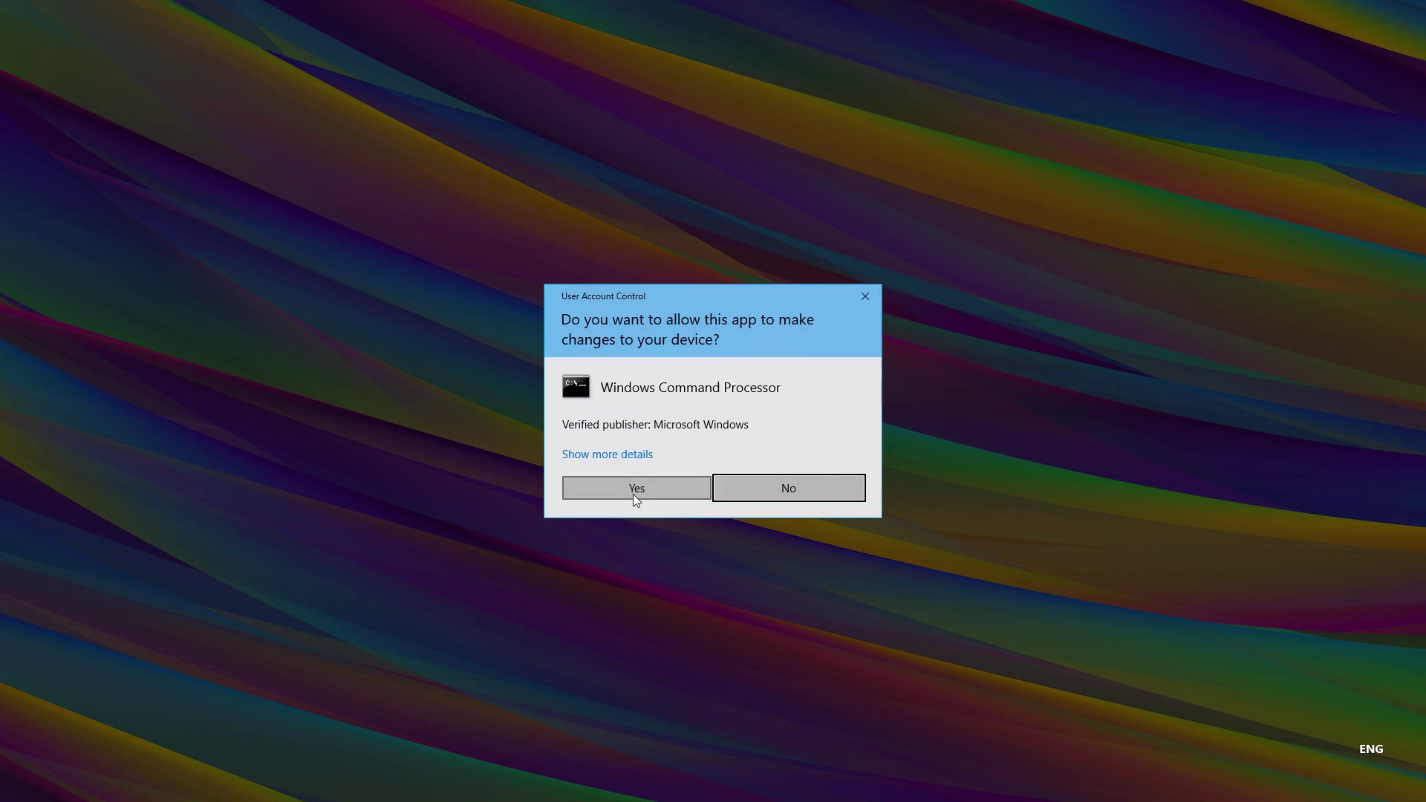
click(636, 495)
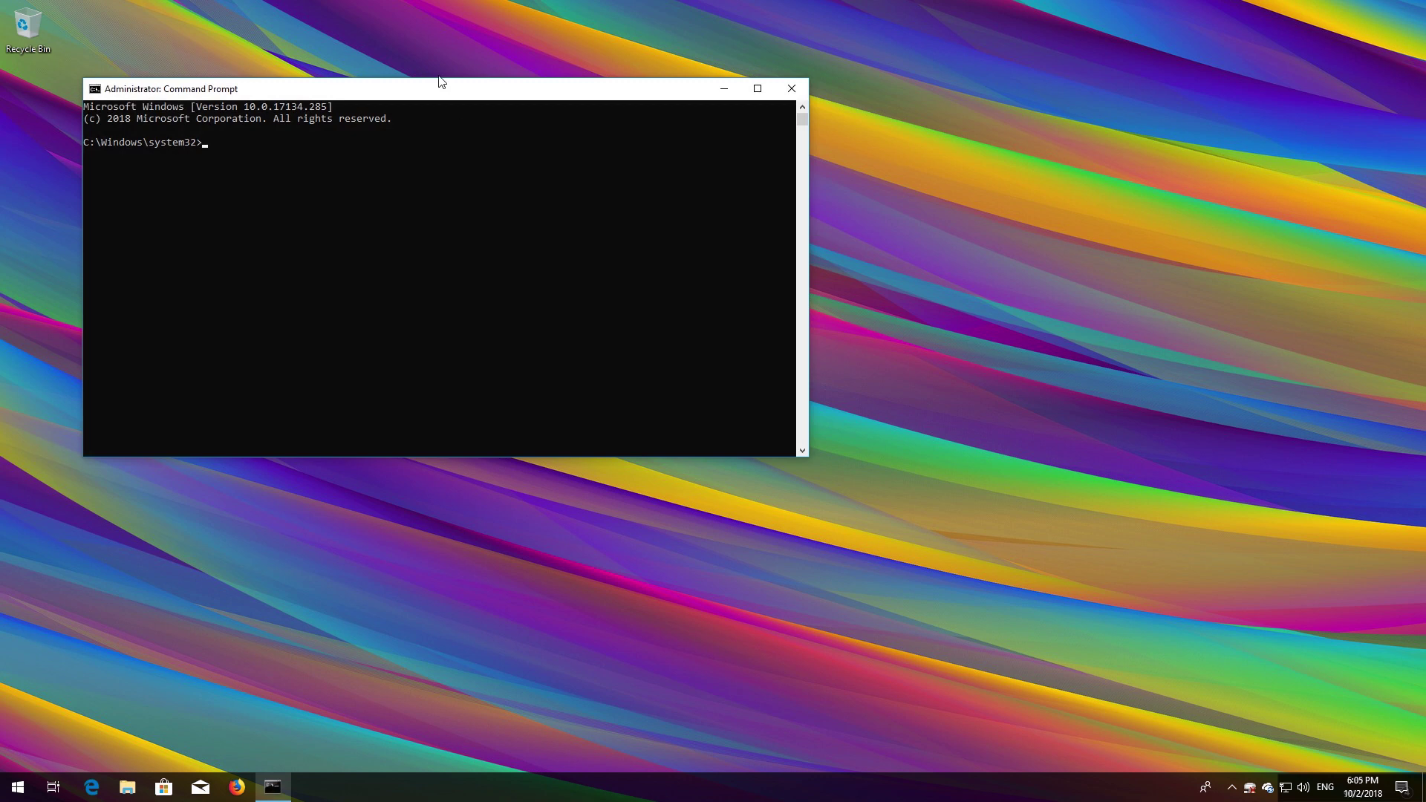
Step: Stop the wuauserv, cryptSVC, bits and msiserver services with net stop commands
drag(437, 89, 821, 191)
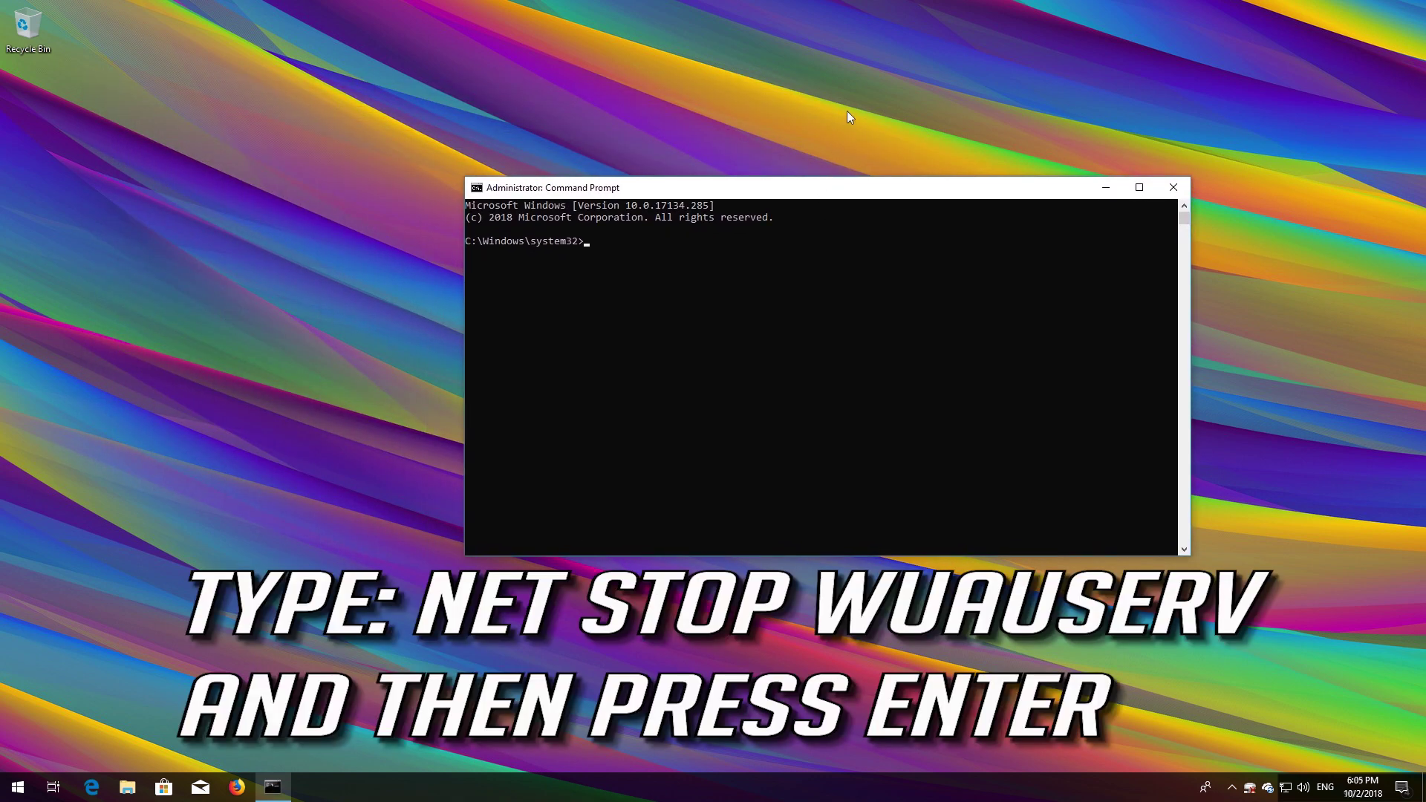
text(net stop wuauserv)
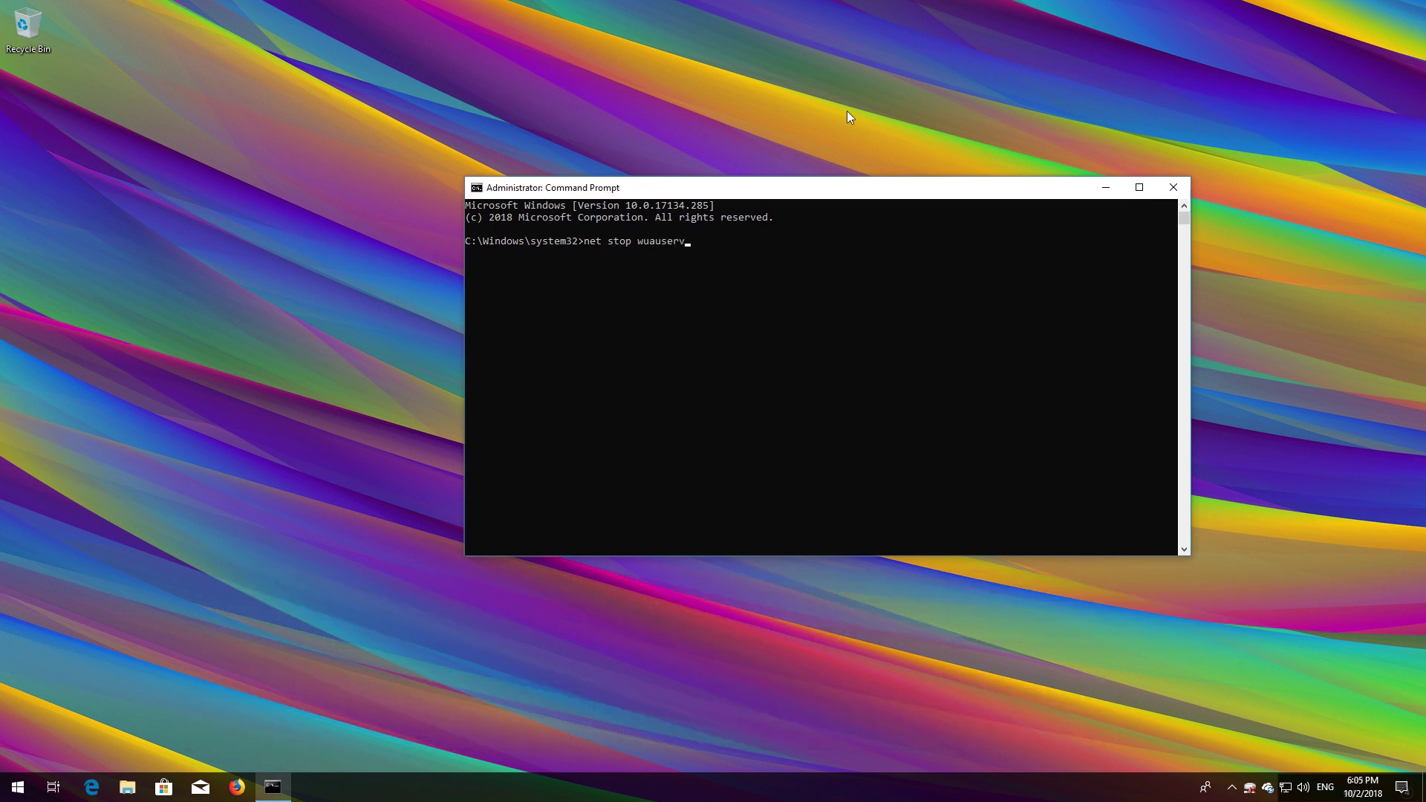
key(Return)
text(net stop)
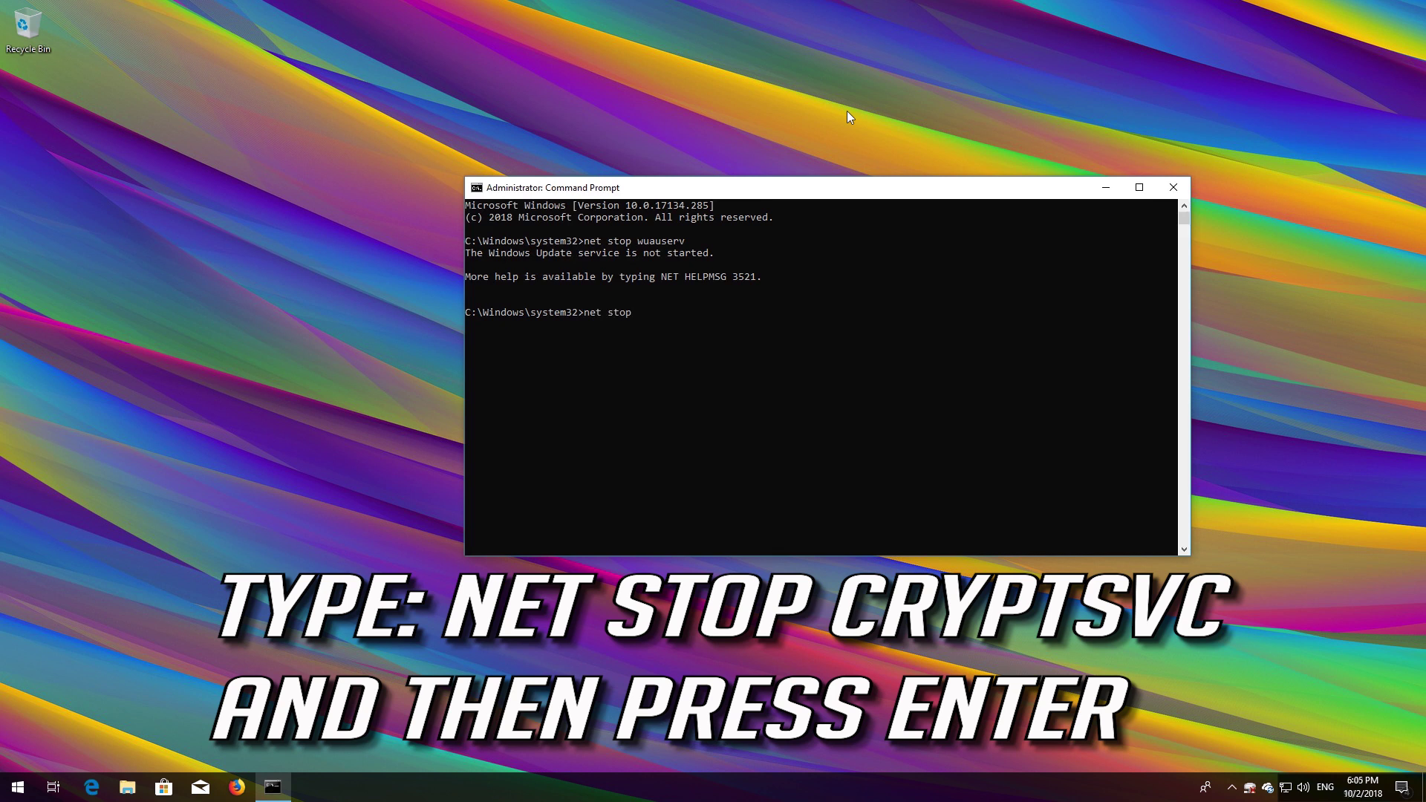
text( cryptSVC)
key(Return)
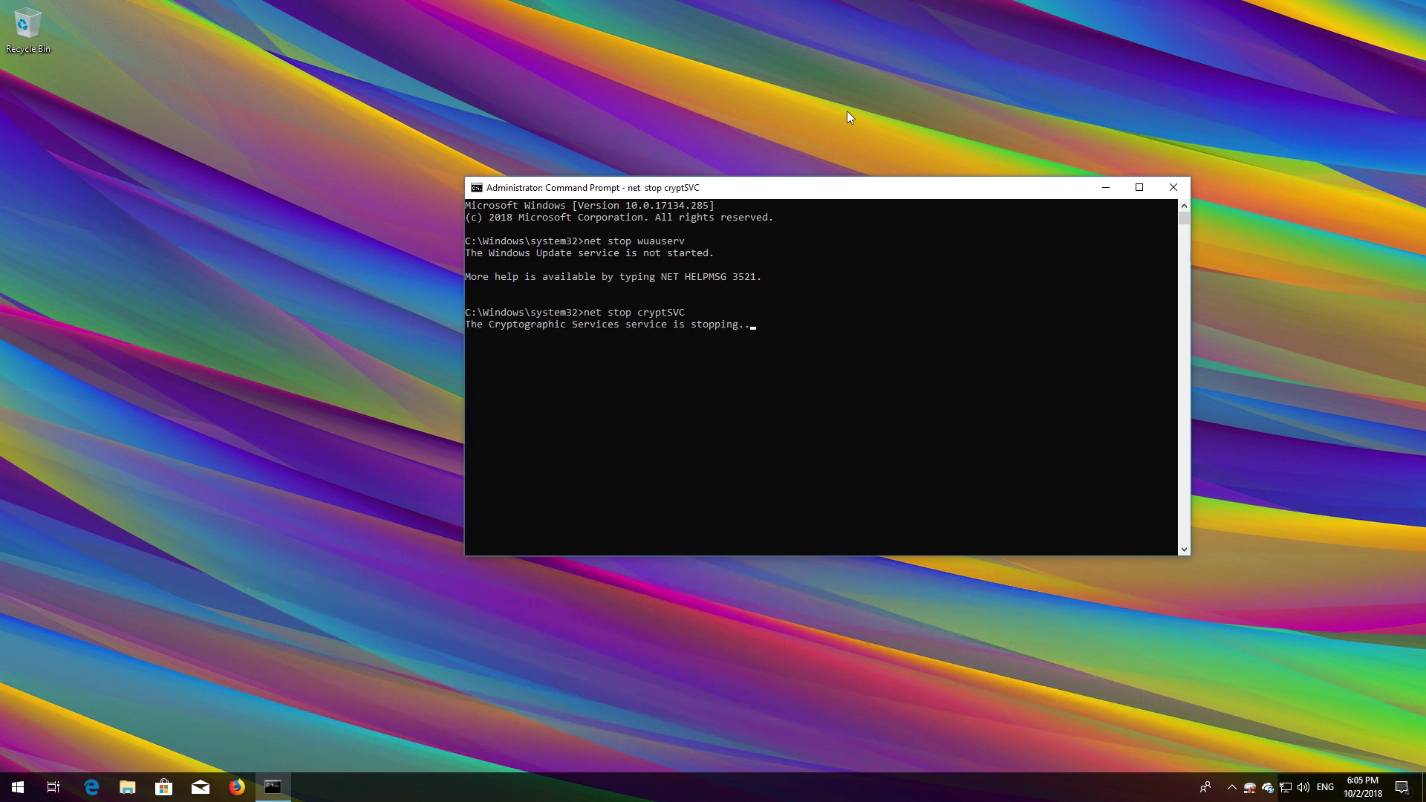
text(net st)
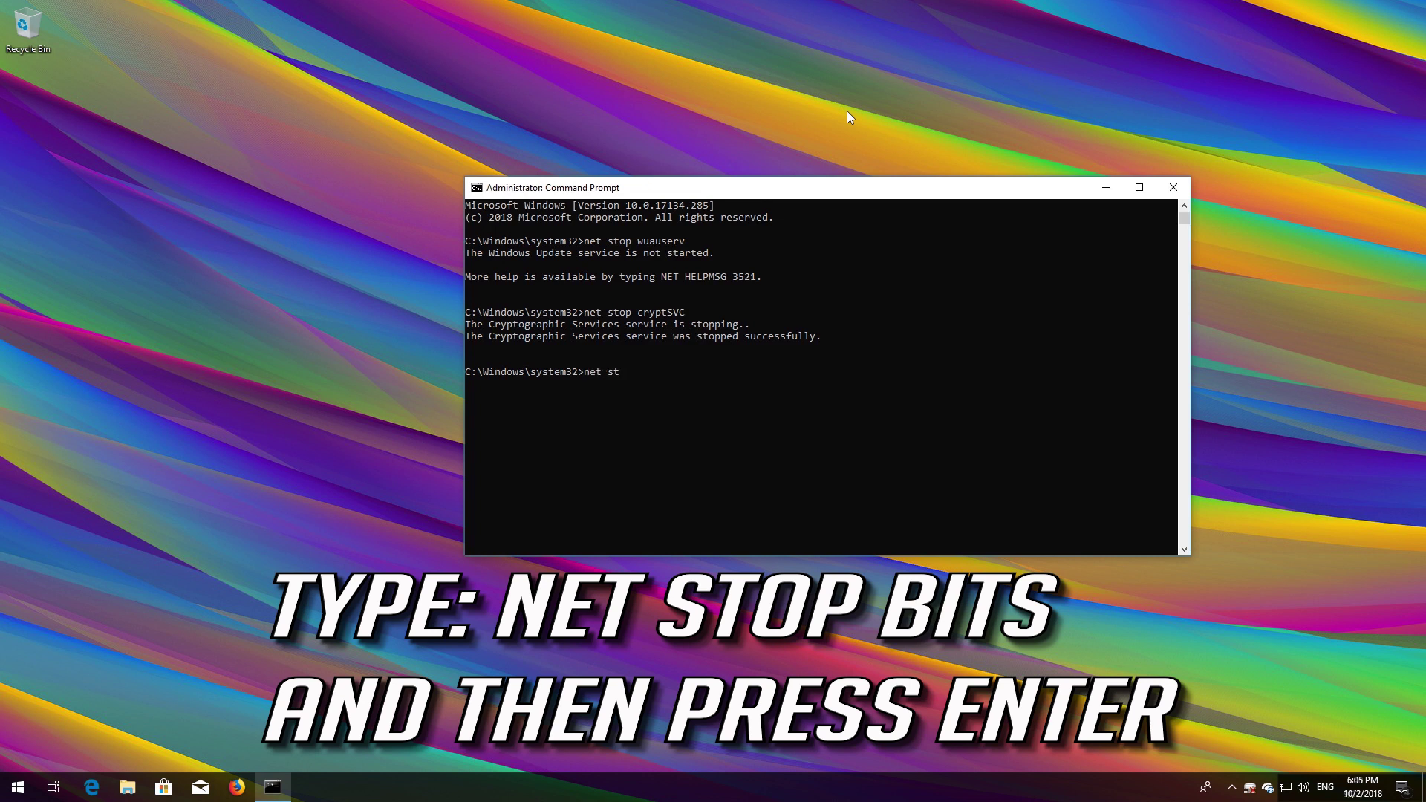
text(op bits)
key(Return)
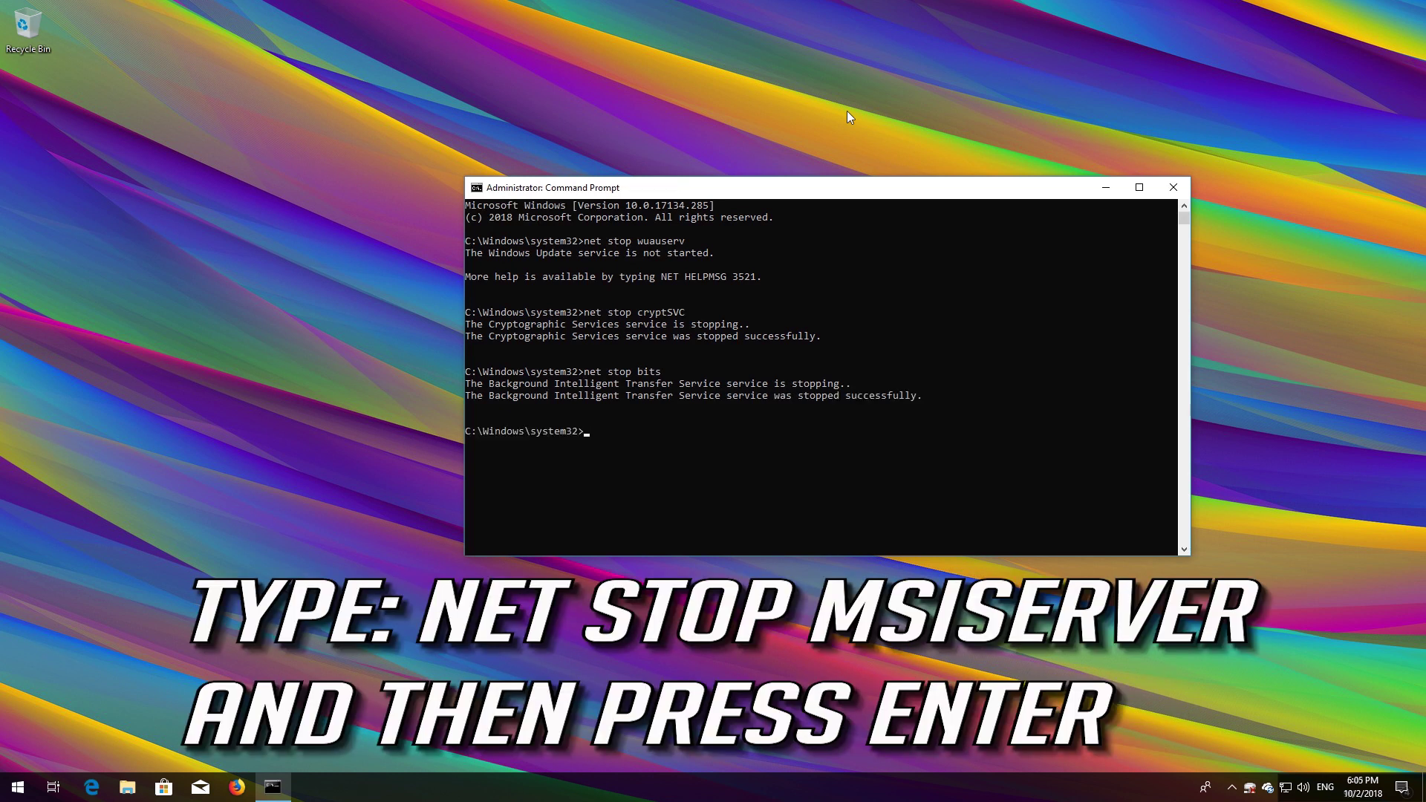
text(net stop msiserver)
key(Return)
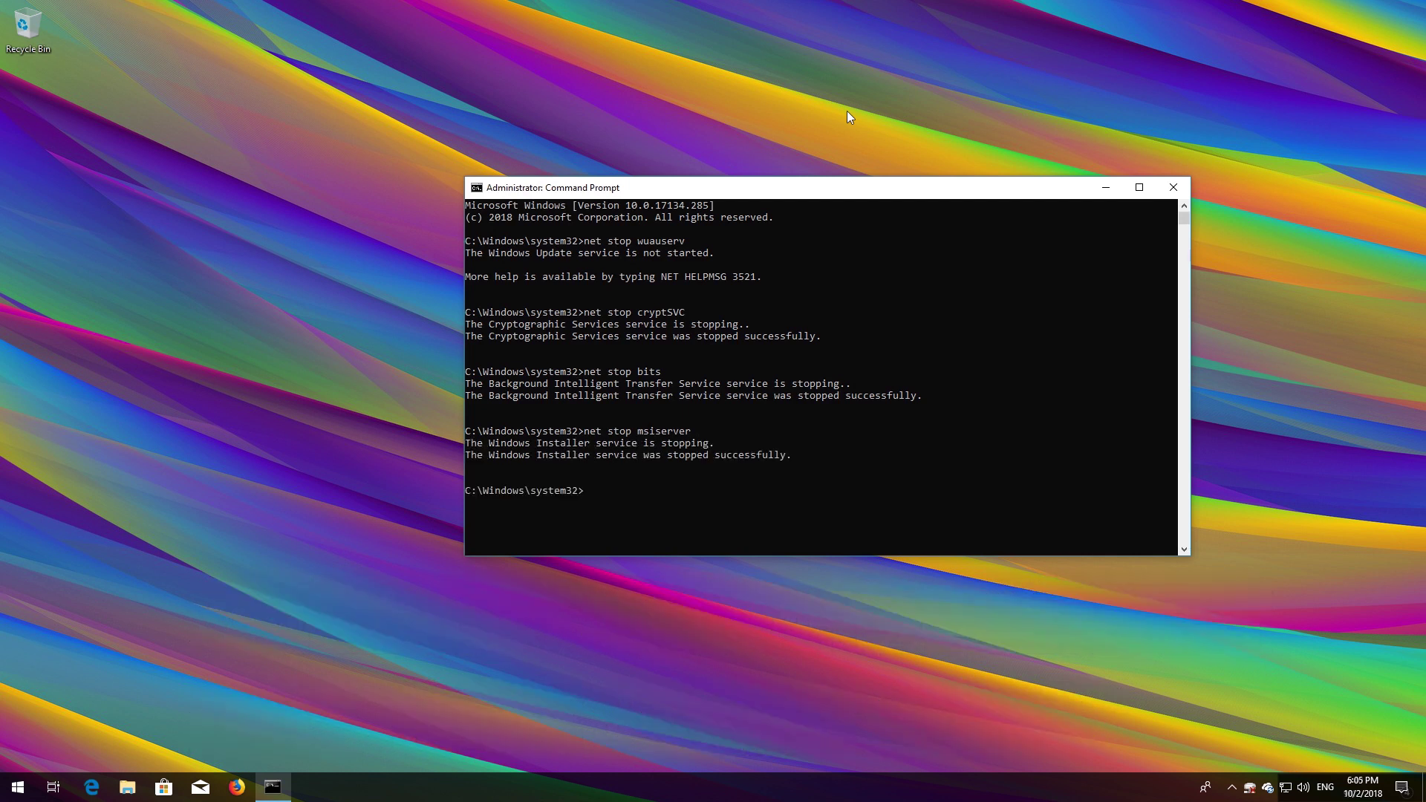
Step: Rename C:\Windows\SoftwareDistribution to SoftwareDistribution.old and System32\catroot2 to catroot2.old with ren
text(ren C:\)
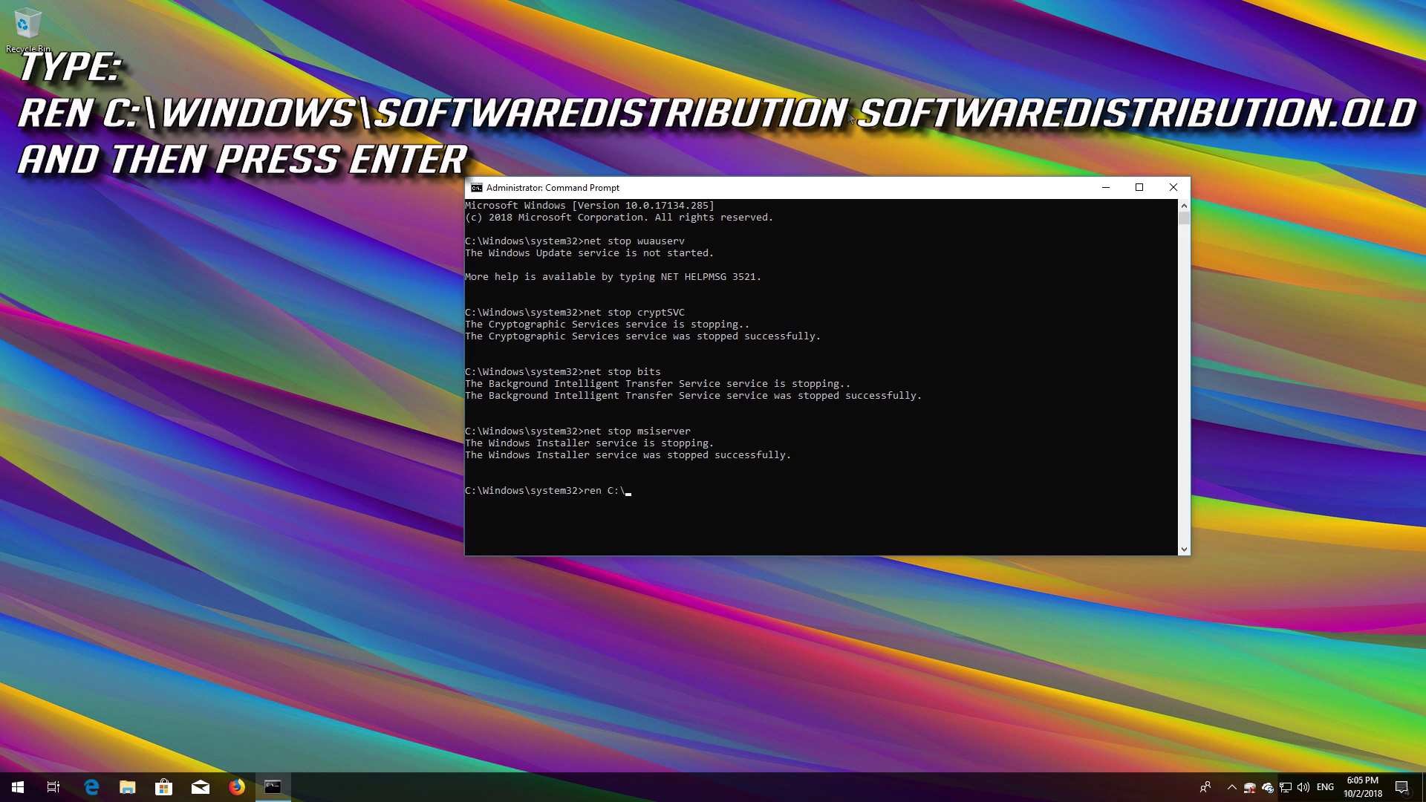
text(Windows\SoftwareDistribution Software)
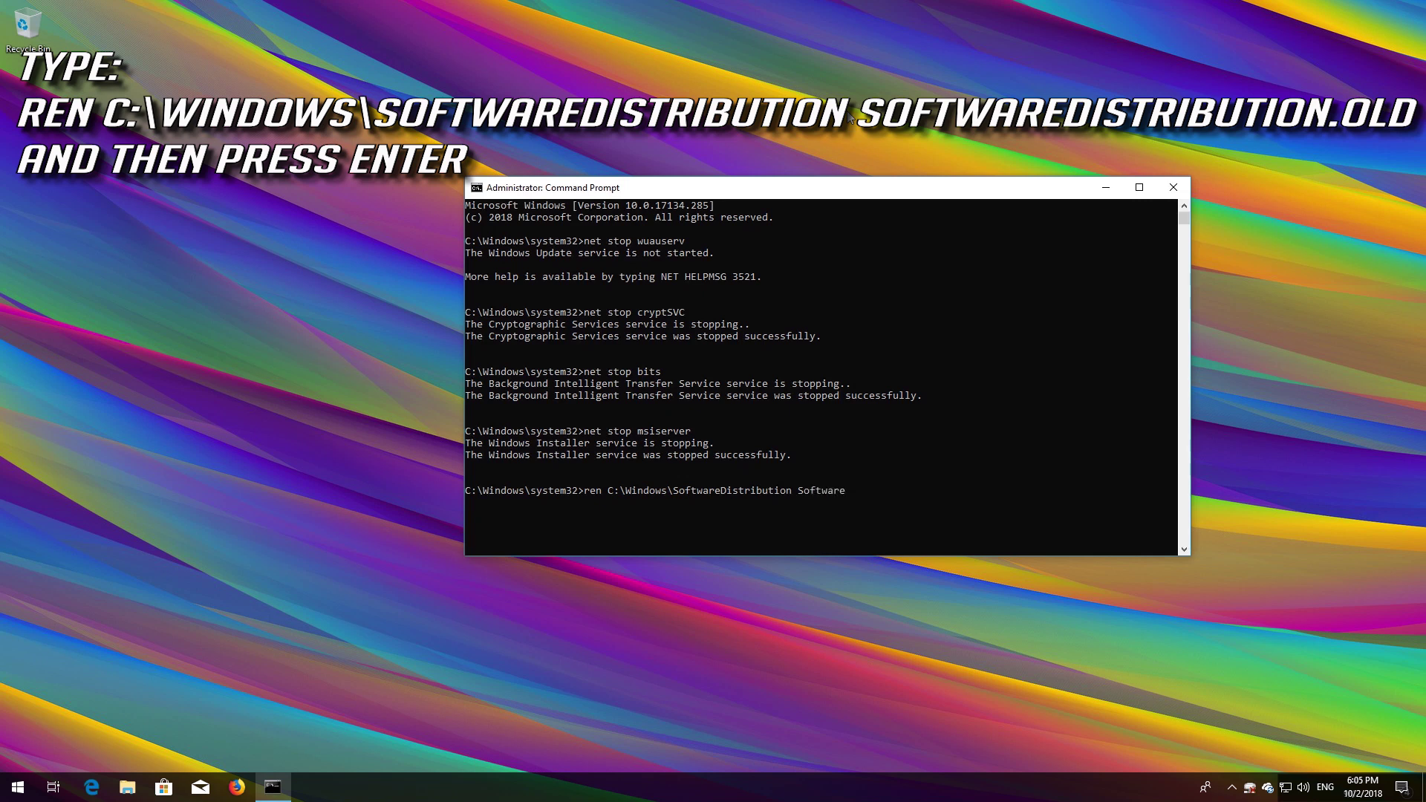
text(Distribution.old)
key(Return)
text(ren)
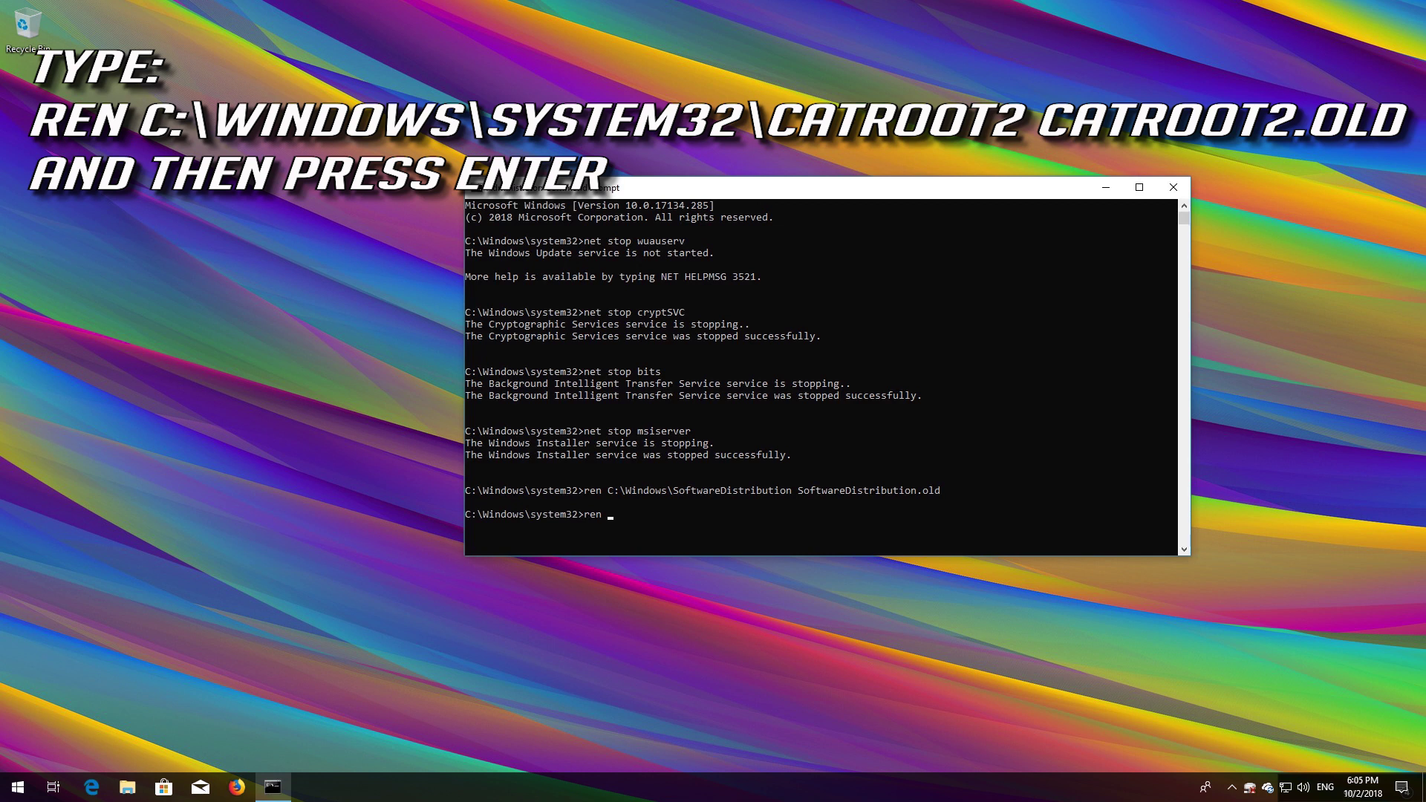
text( C:\Windows\System32\catroot2 catroot2.)
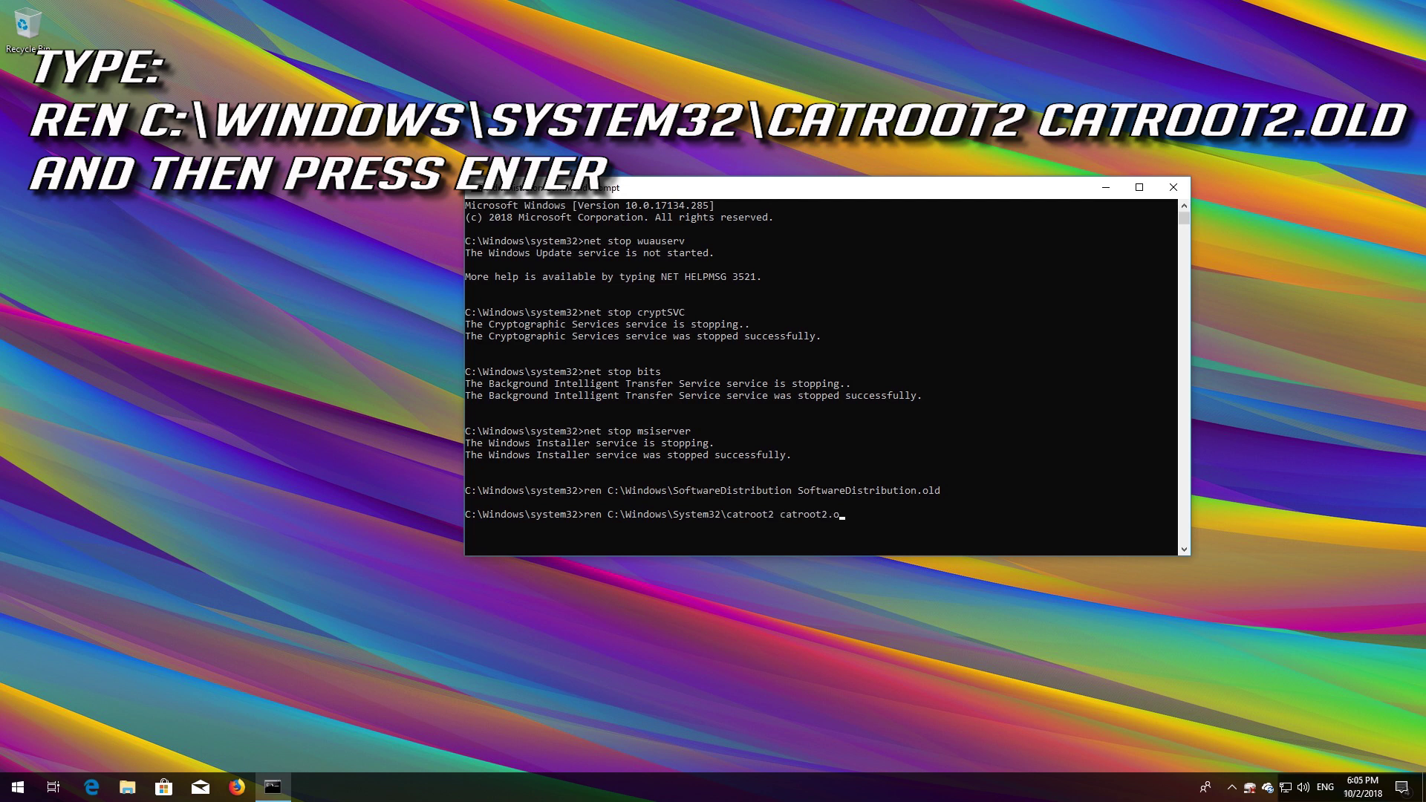
text(old)
key(Return)
Step: Start wuauserv (after fixing the mistyped 'nest'), cryptSVC, bits and msiserver with net start
text(nest start wuauserv)
key(Return)
key(Up)
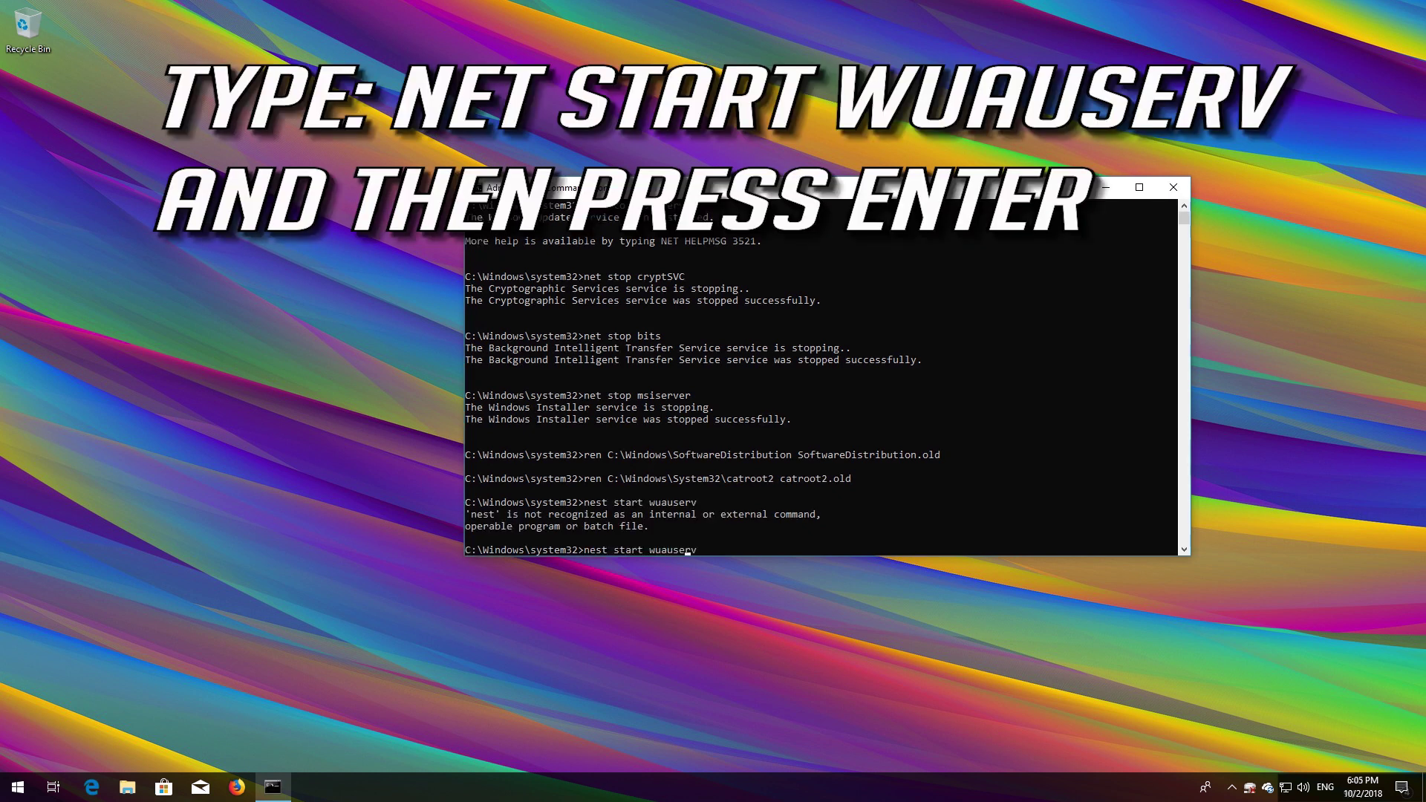
key(BackSpace)
key(Return)
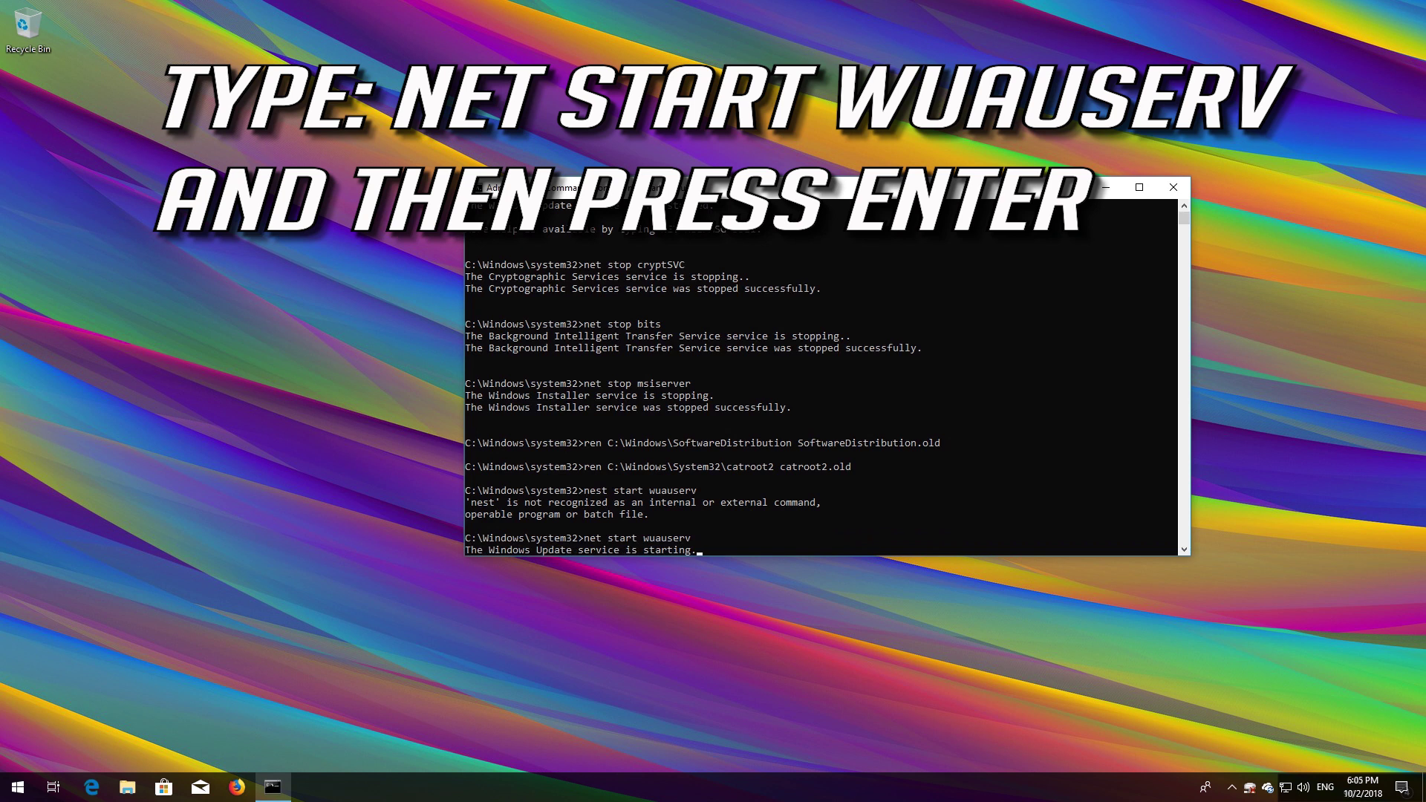
text(net start)
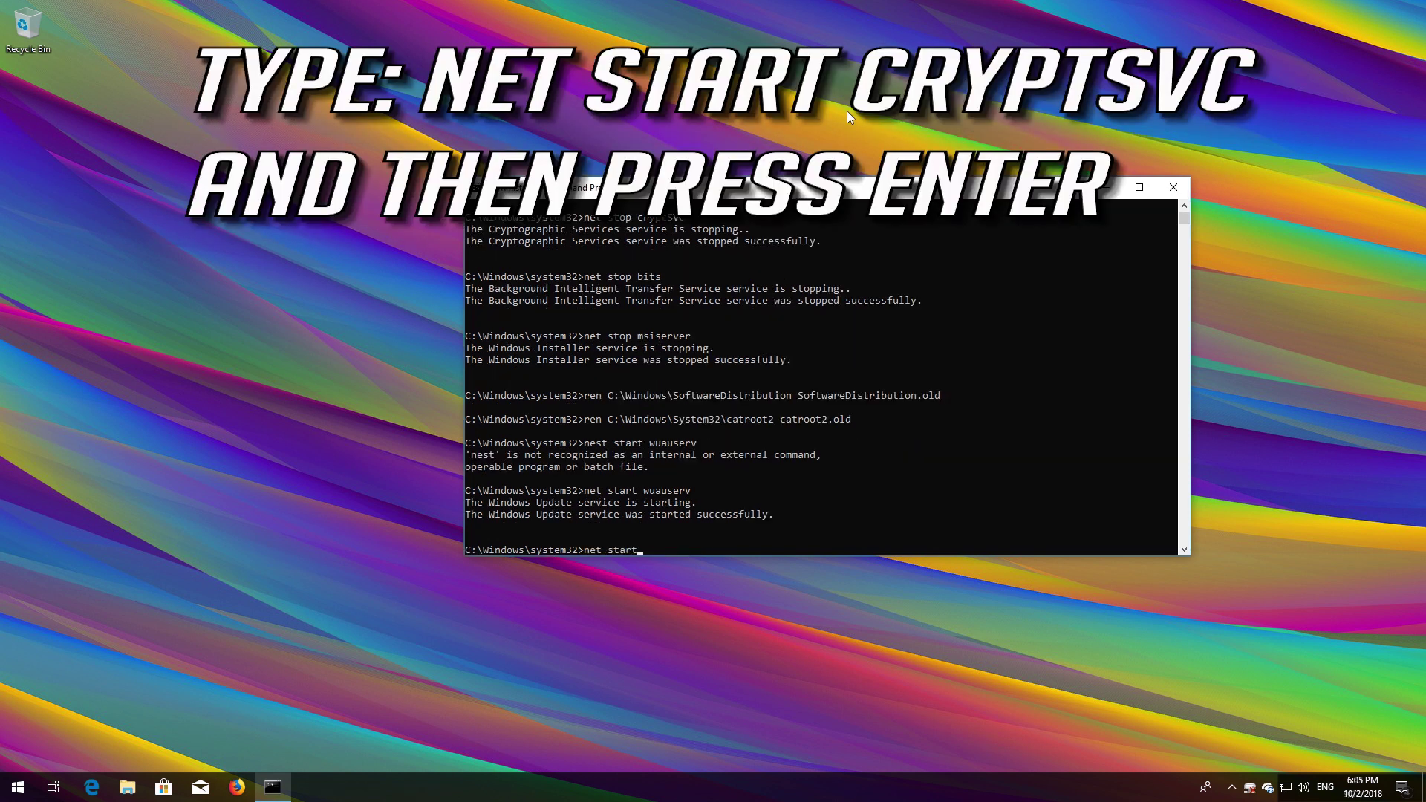
text( cryptSVC)
key(Return)
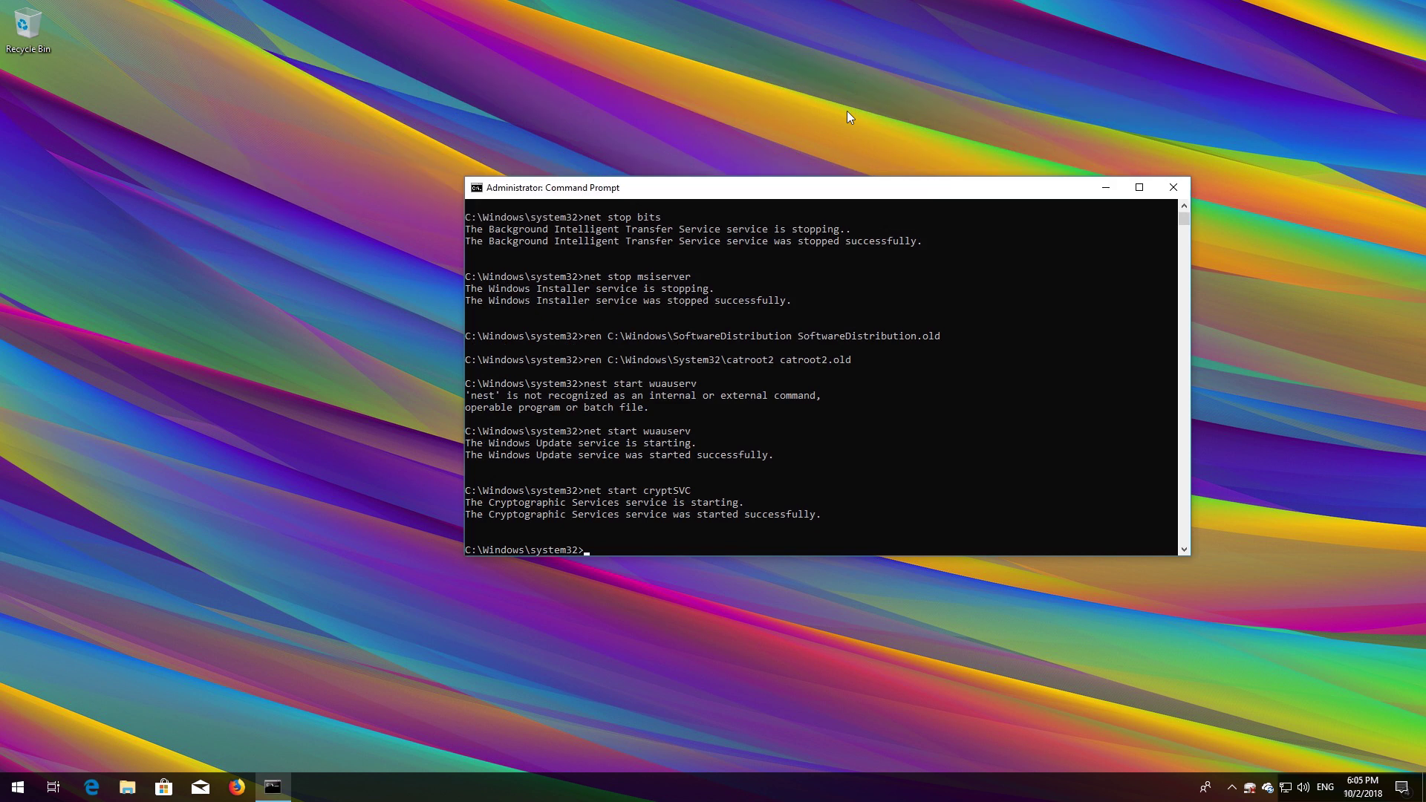
text(net start bits)
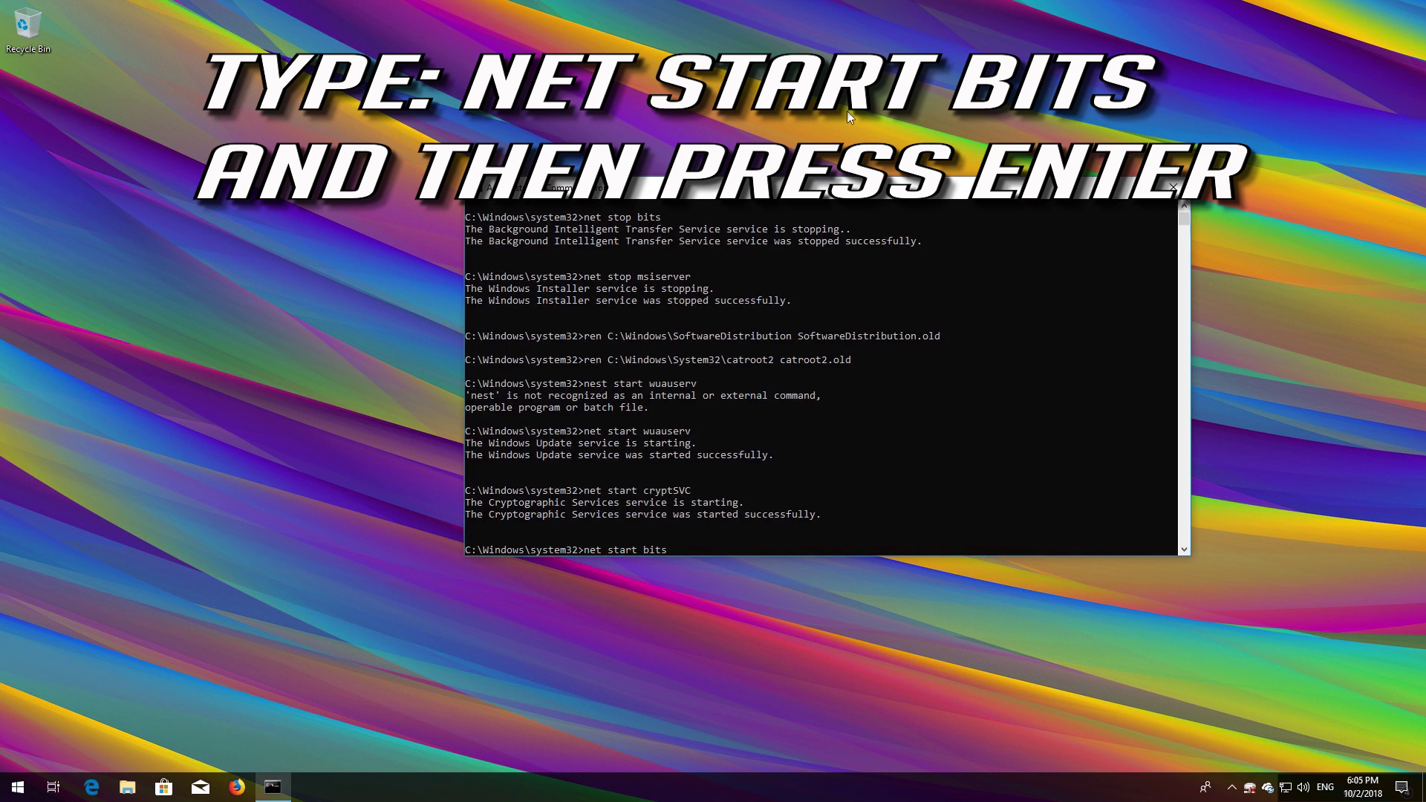
key(Return)
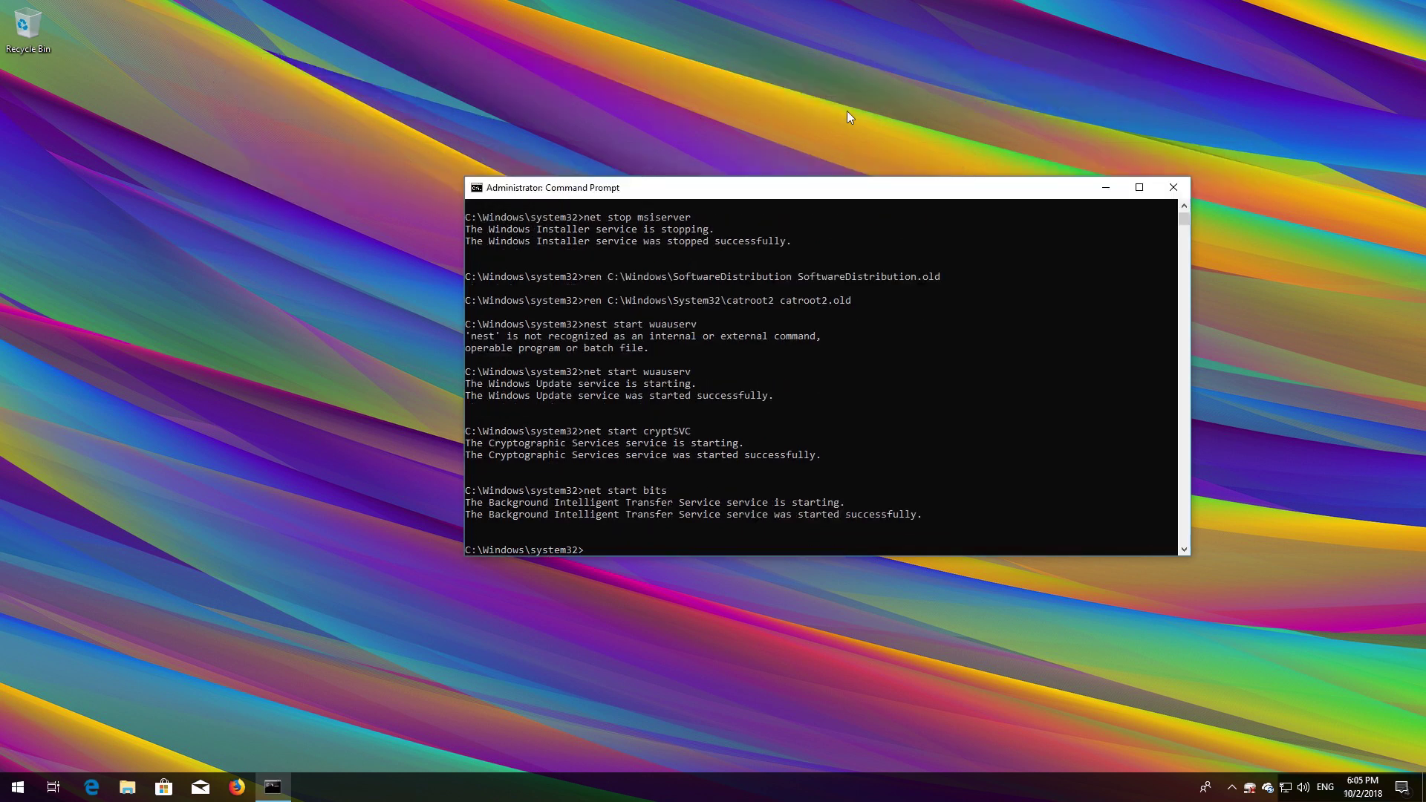
text(net start)
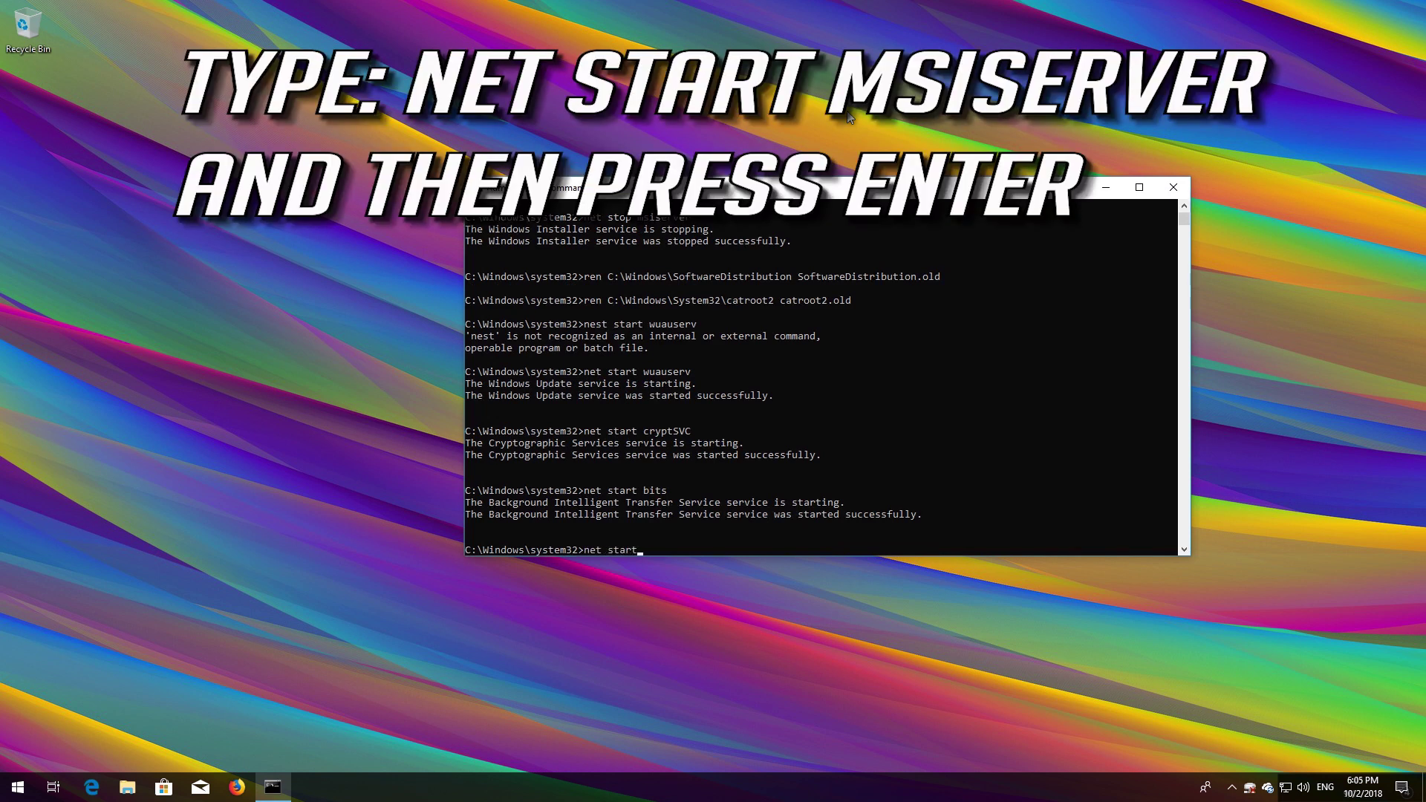
text( msiserver)
key(Return)
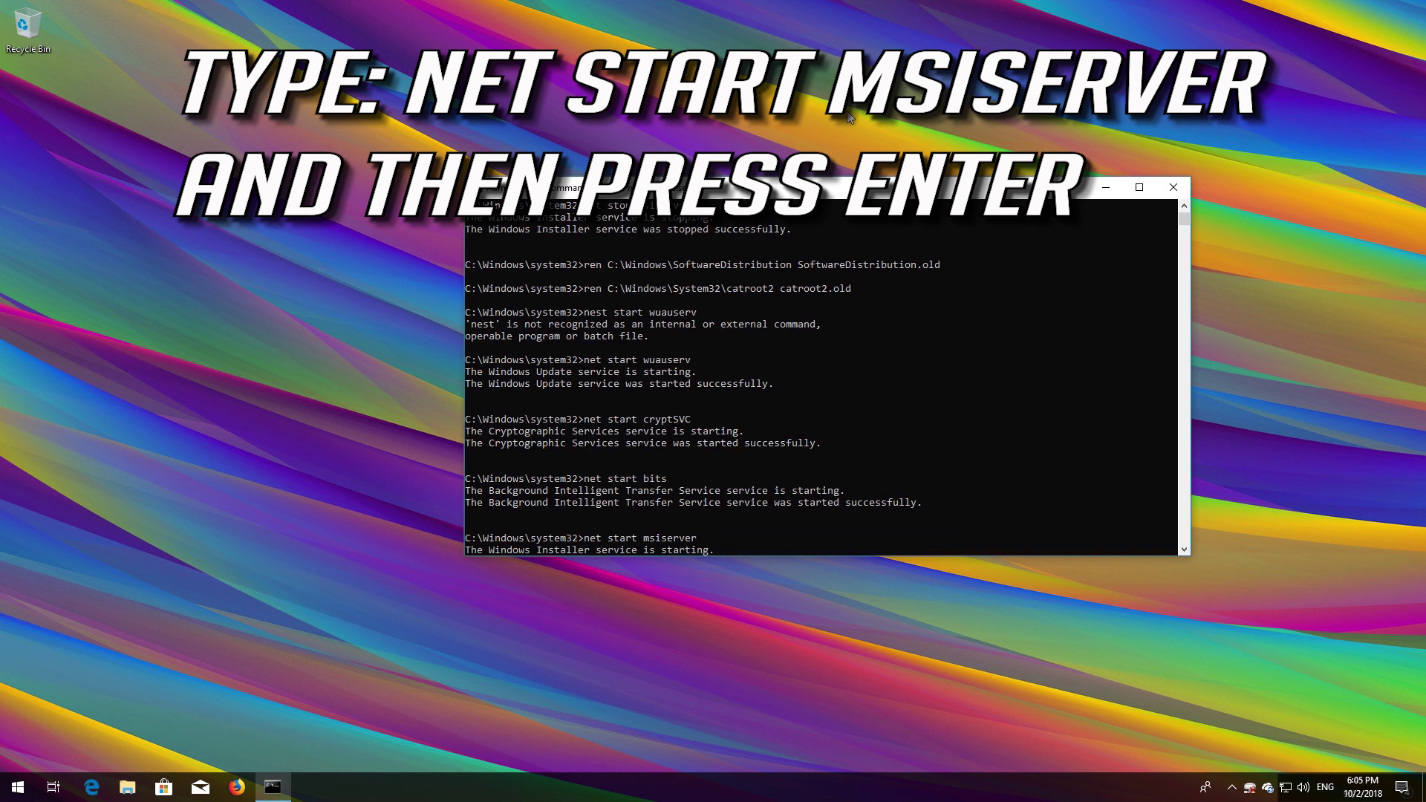
Step: Close Command Prompt with the exit command
text(exit)
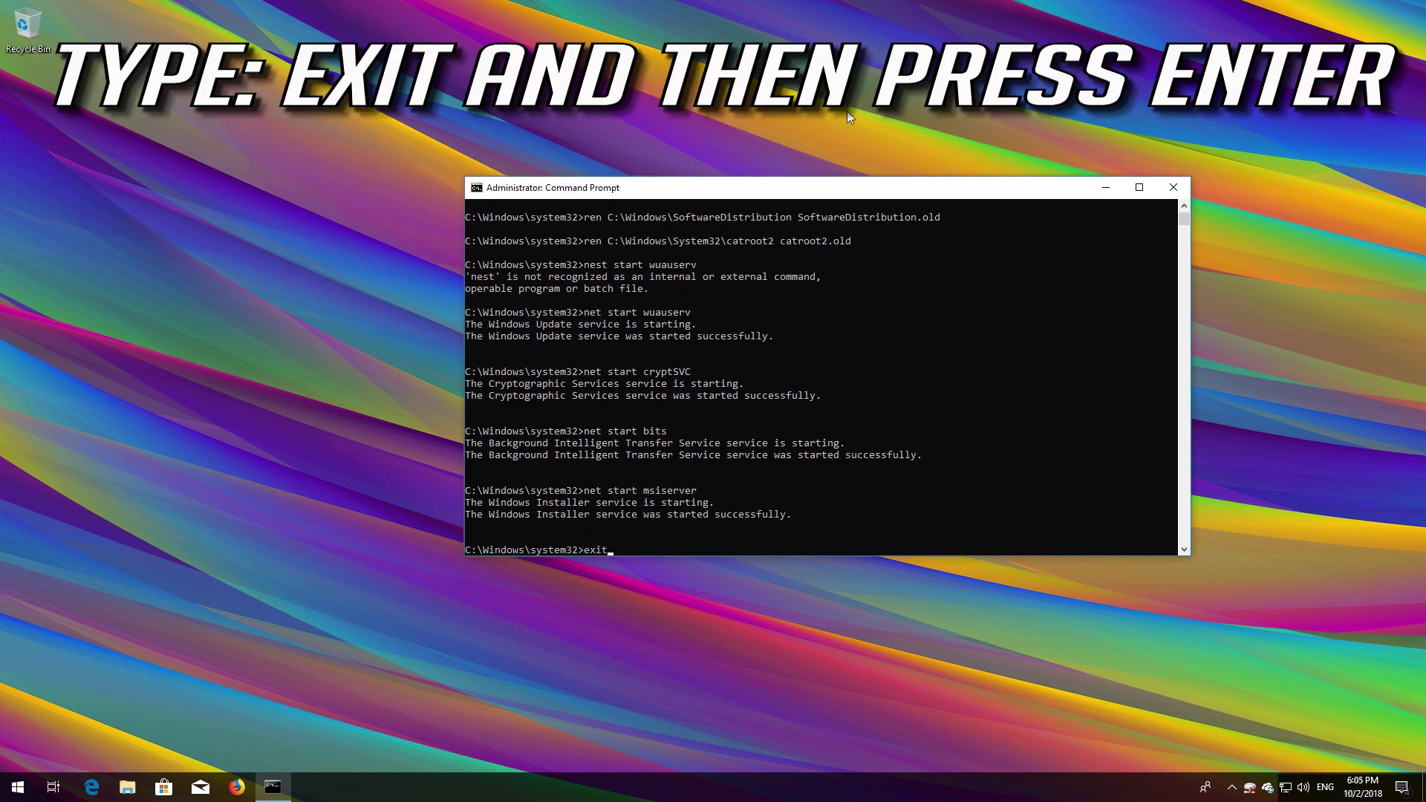
key(Return)
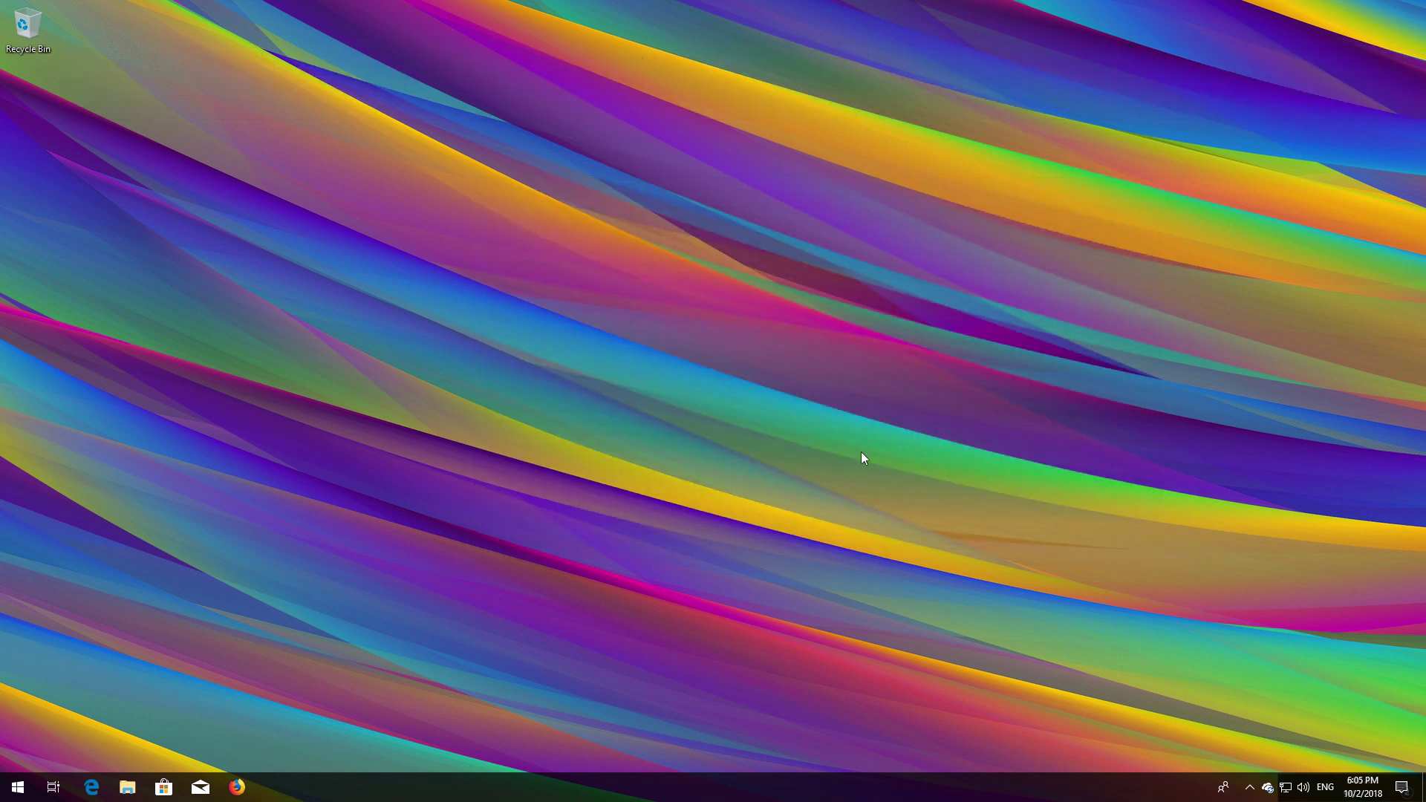
key(super)
Step: Launch Windows PowerShell as administrator from Start search and approve the UAC prompt
text(powershell)
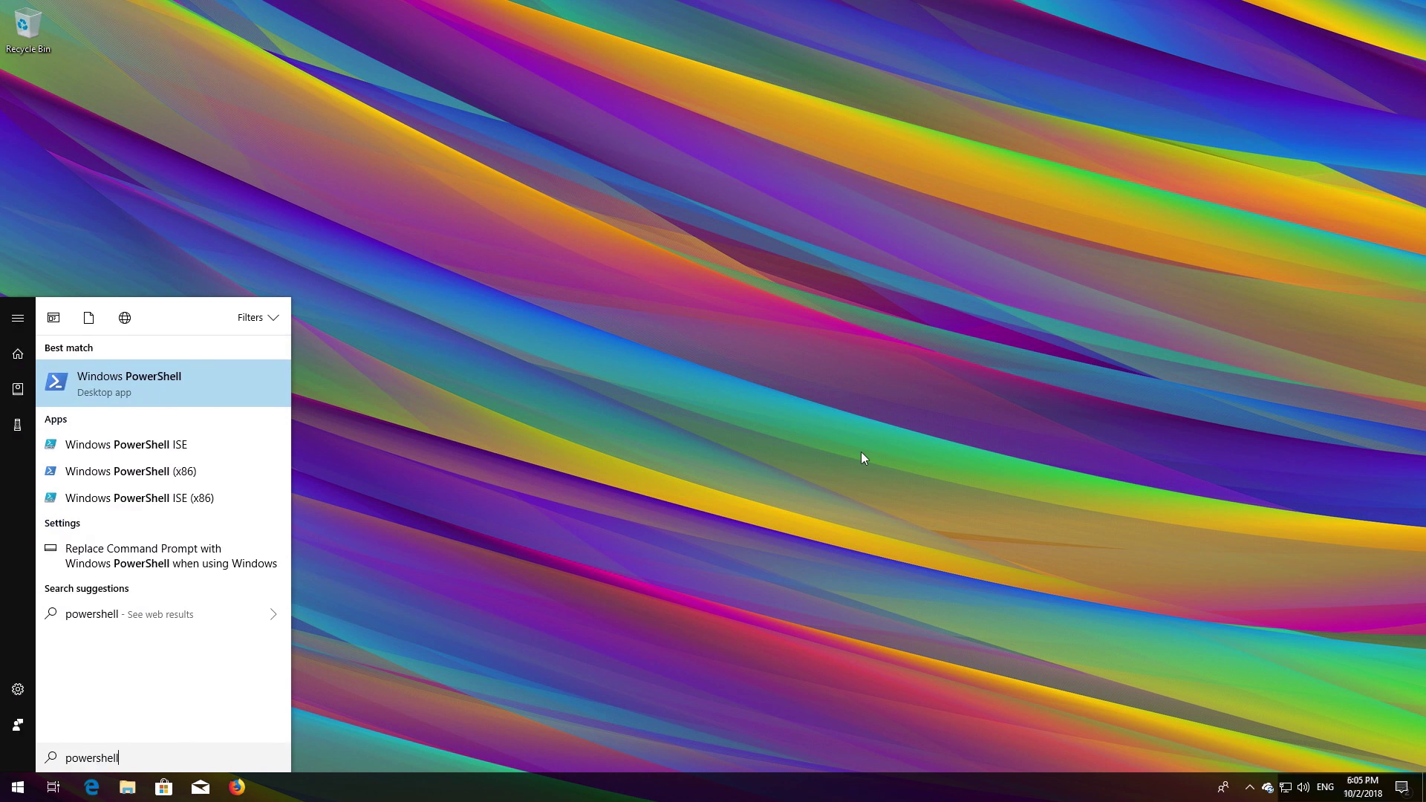
right_click(232, 396)
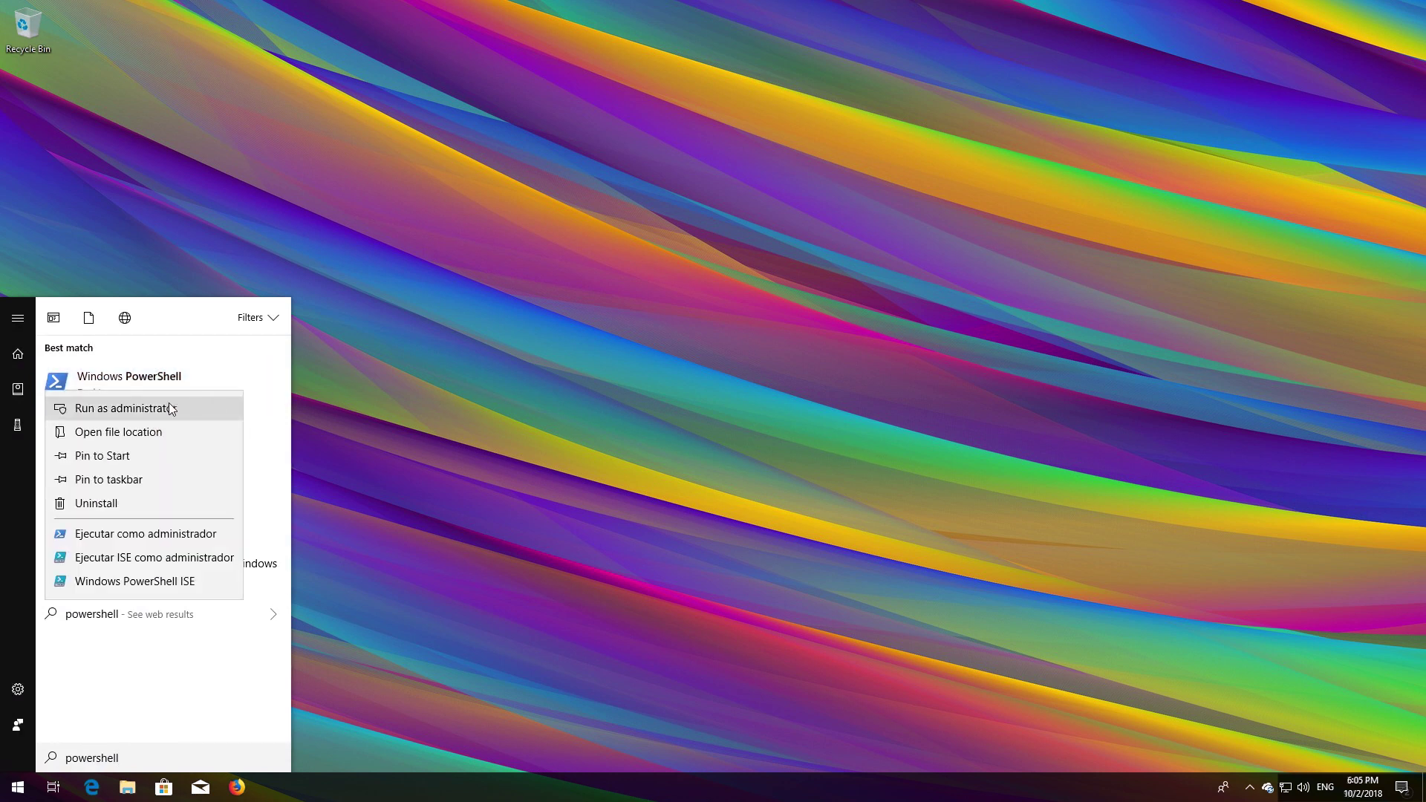
click(149, 408)
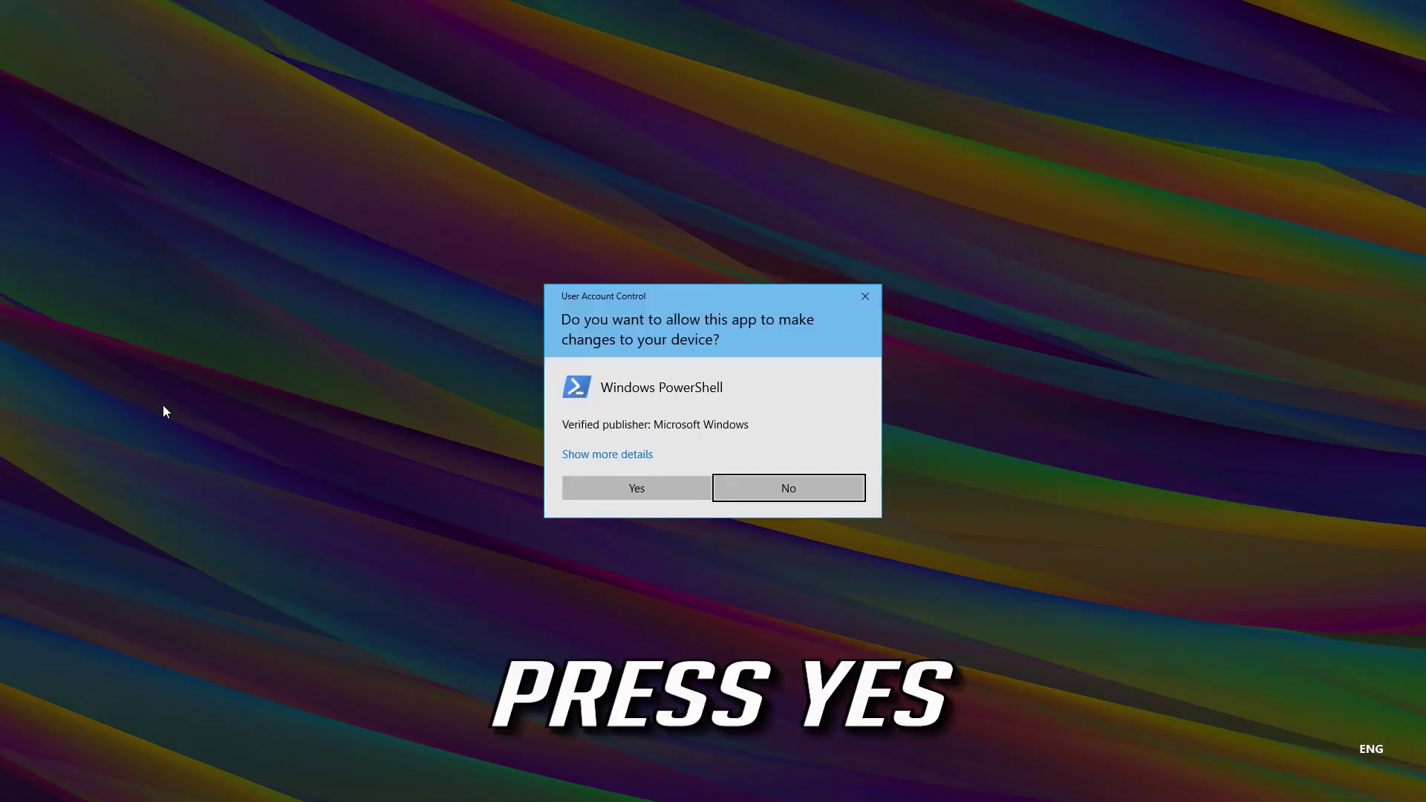
click(630, 487)
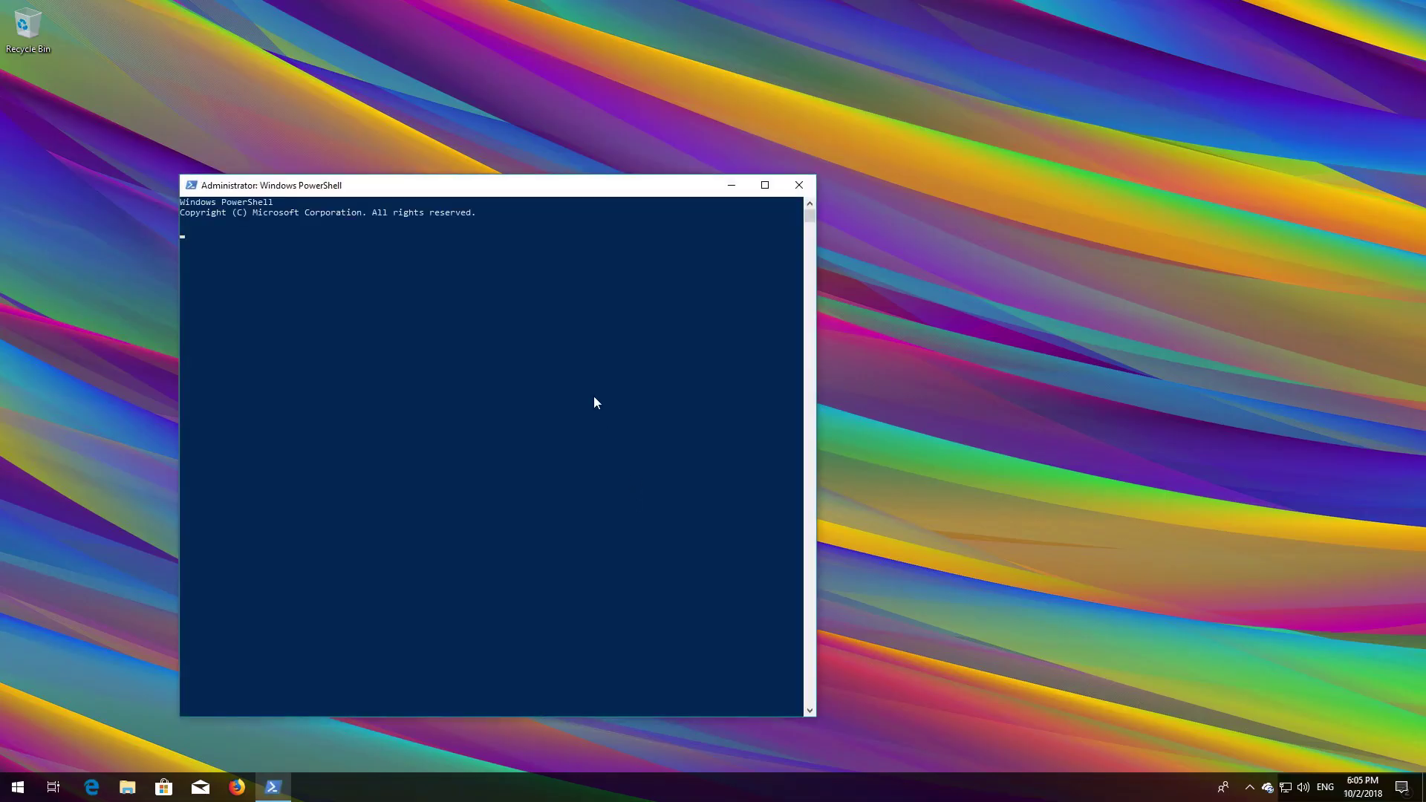
Step: Run wuauclt.exe /updatenow in PowerShell, then type exit at the next prompt
drag(524, 186, 718, 125)
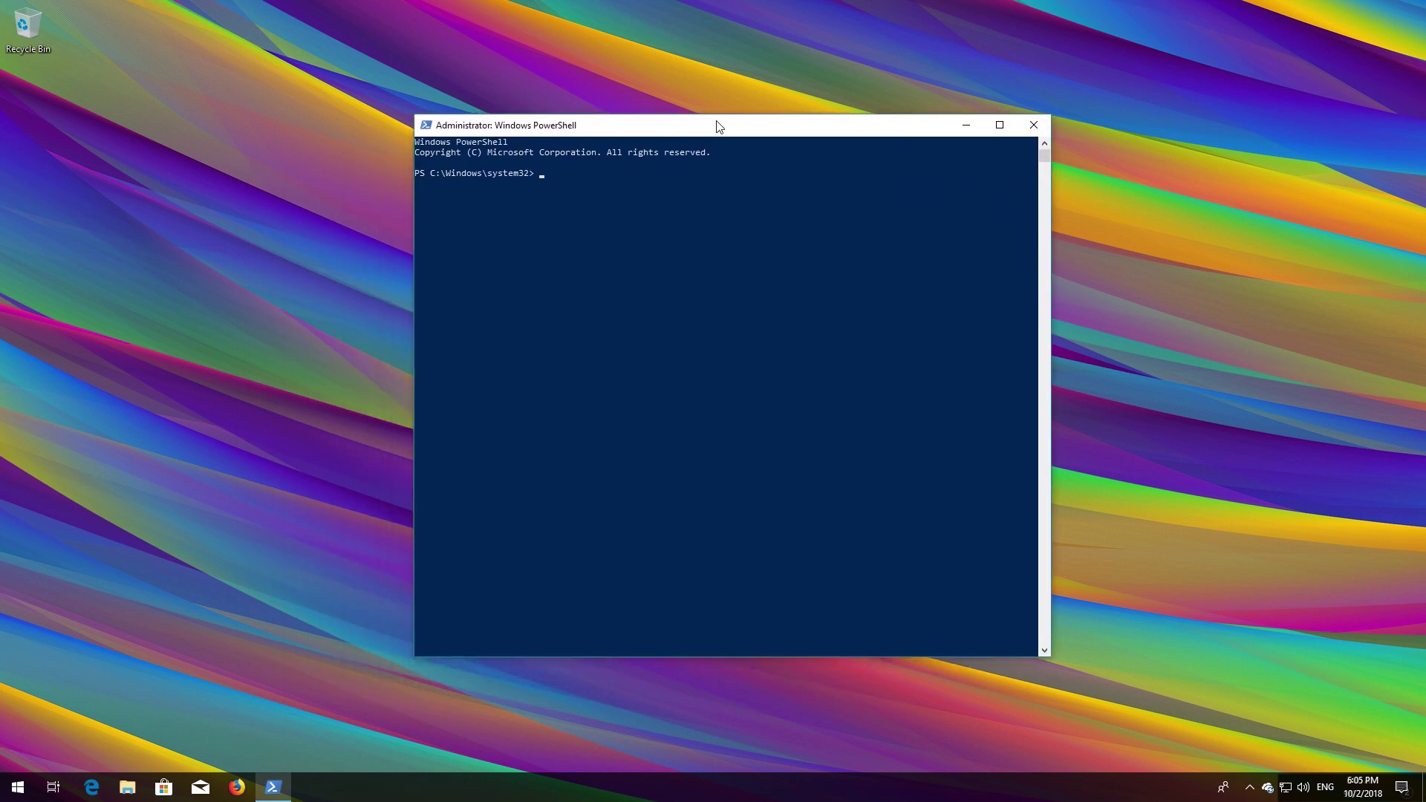
text(wuauclt.exe)
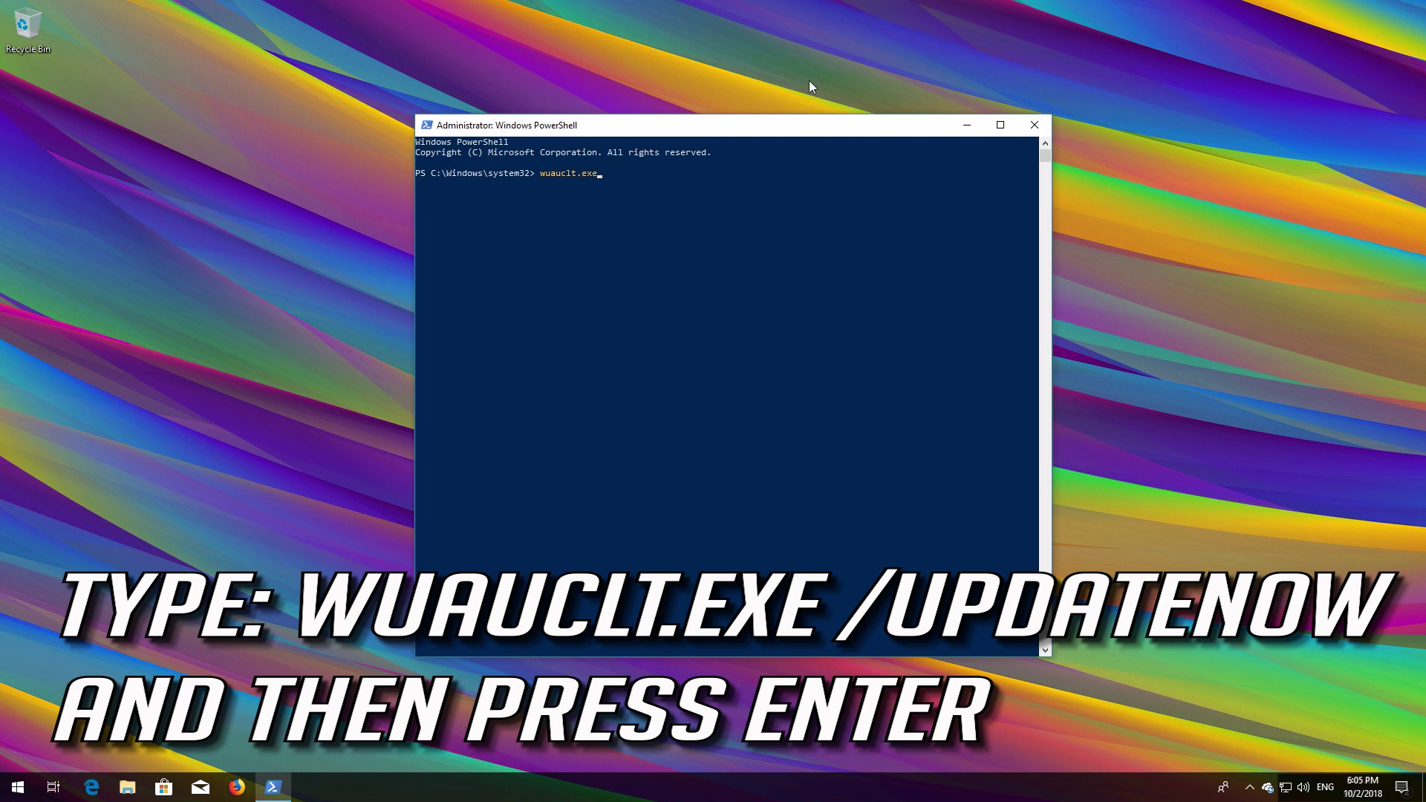
text( /updatenow)
key(Return)
text(exit)
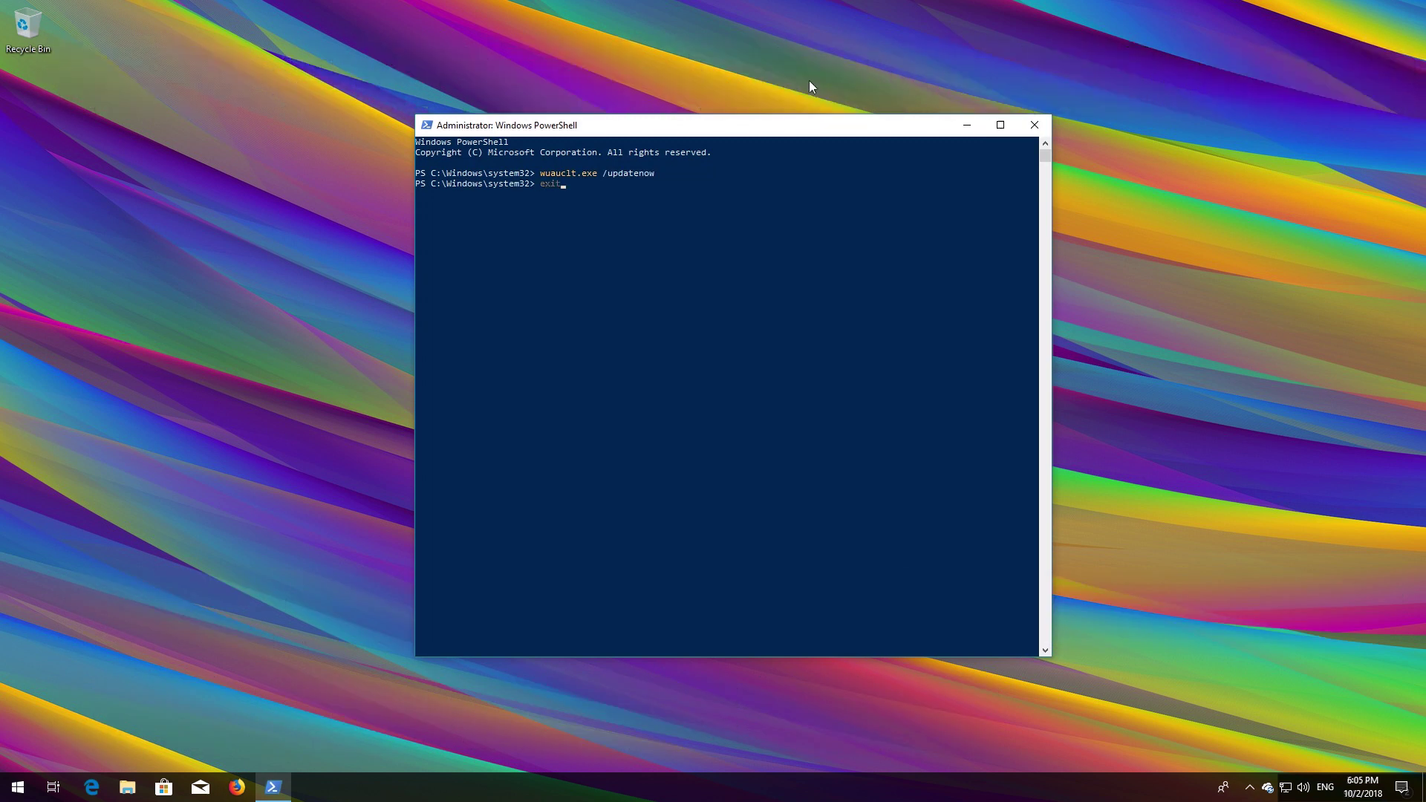